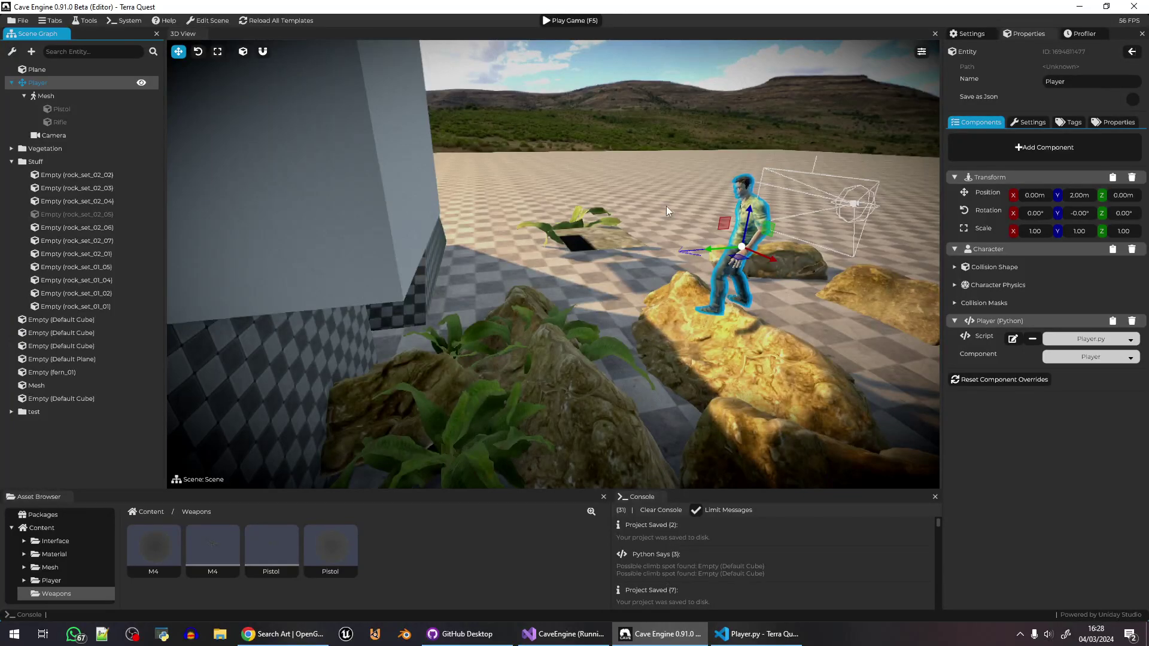
- Run the game, walk the player character forward past the rocks, and stop the play test
{"action": "right_click_drag", "start_coordinate": [666, 205], "coordinate": [751, 270]}
{"action": "key", "text": "w"}
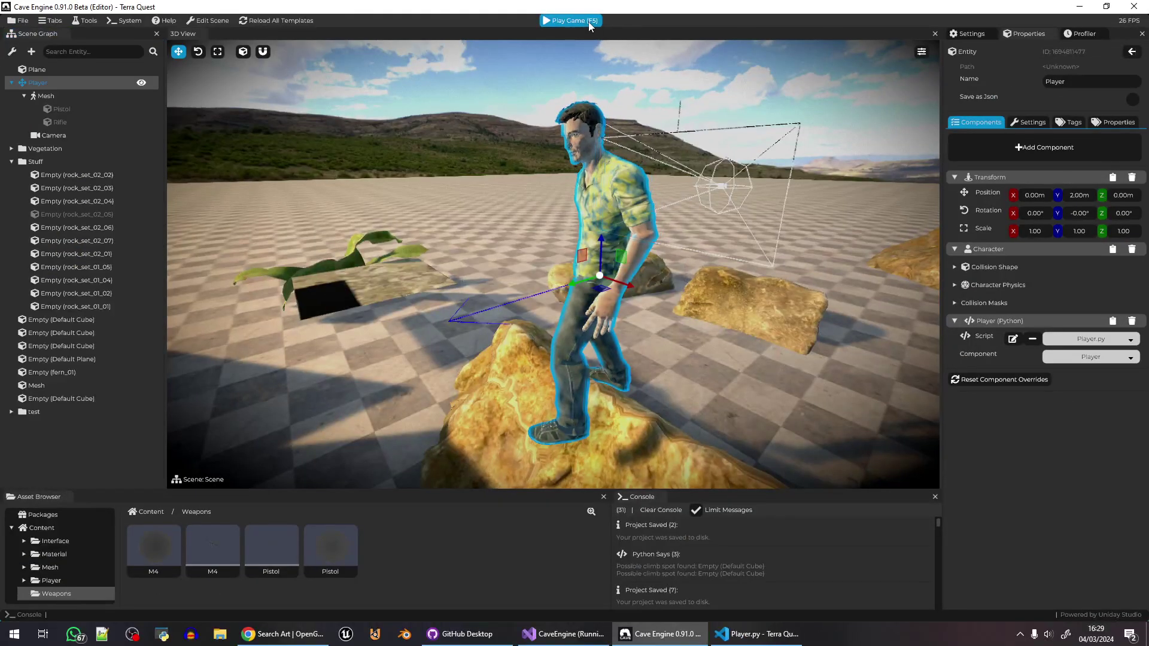
{"action": "left_click", "coordinate": [593, 24]}
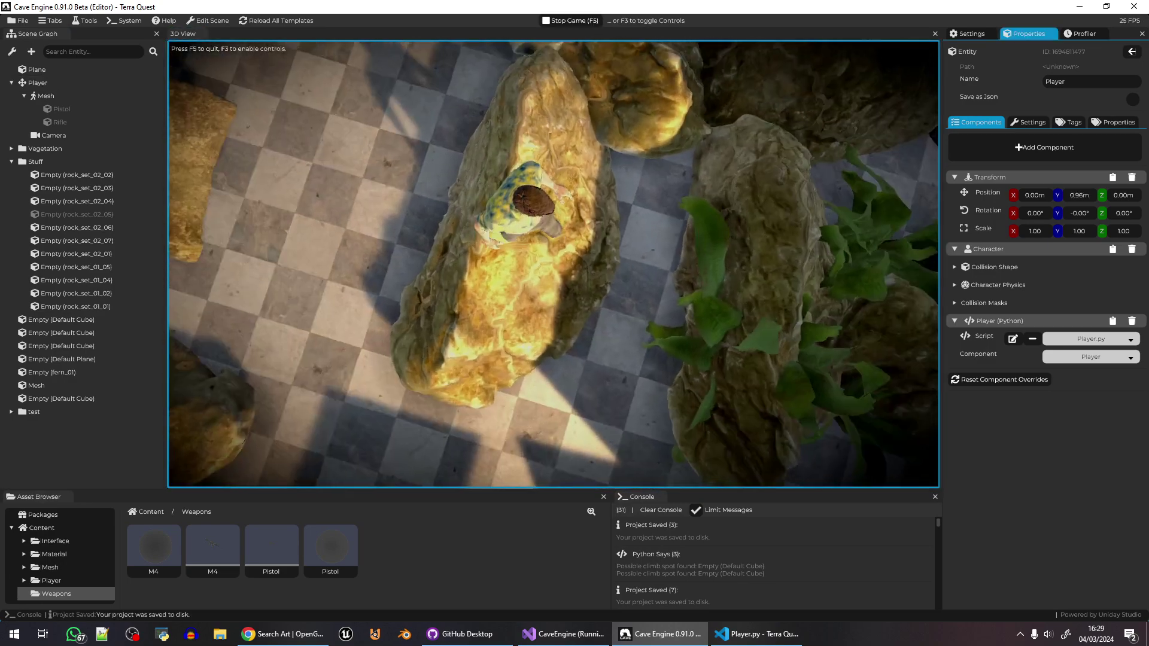
{"action": "key", "text": "F3"}
{"action": "key", "text": "w"}
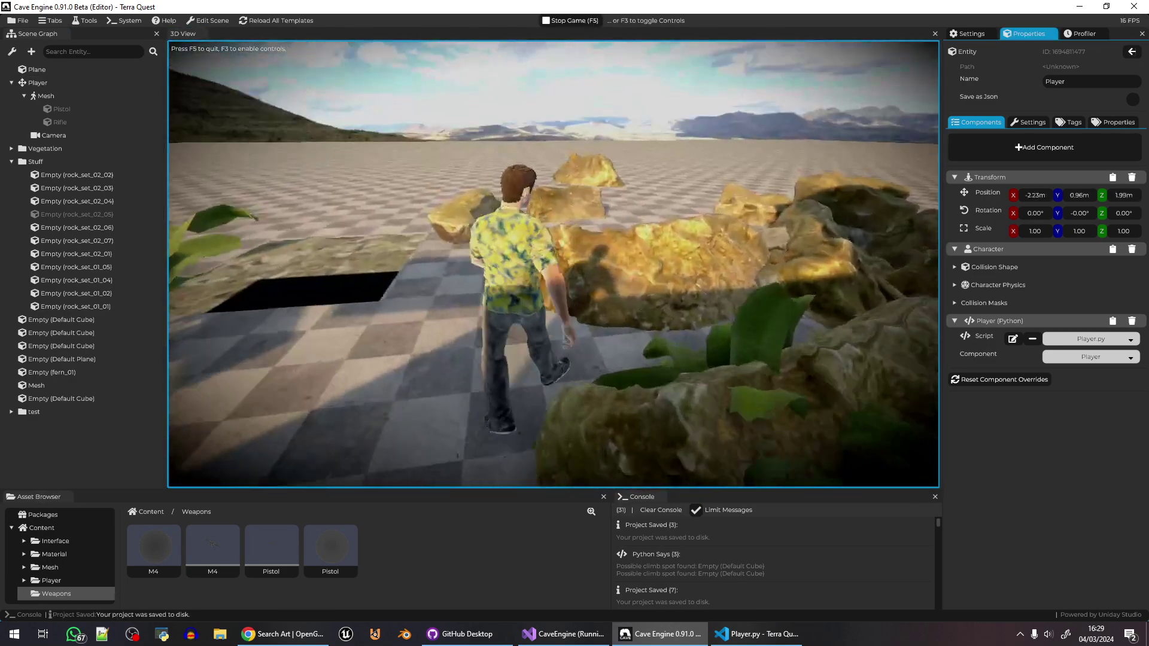
{"action": "key", "text": "w"}
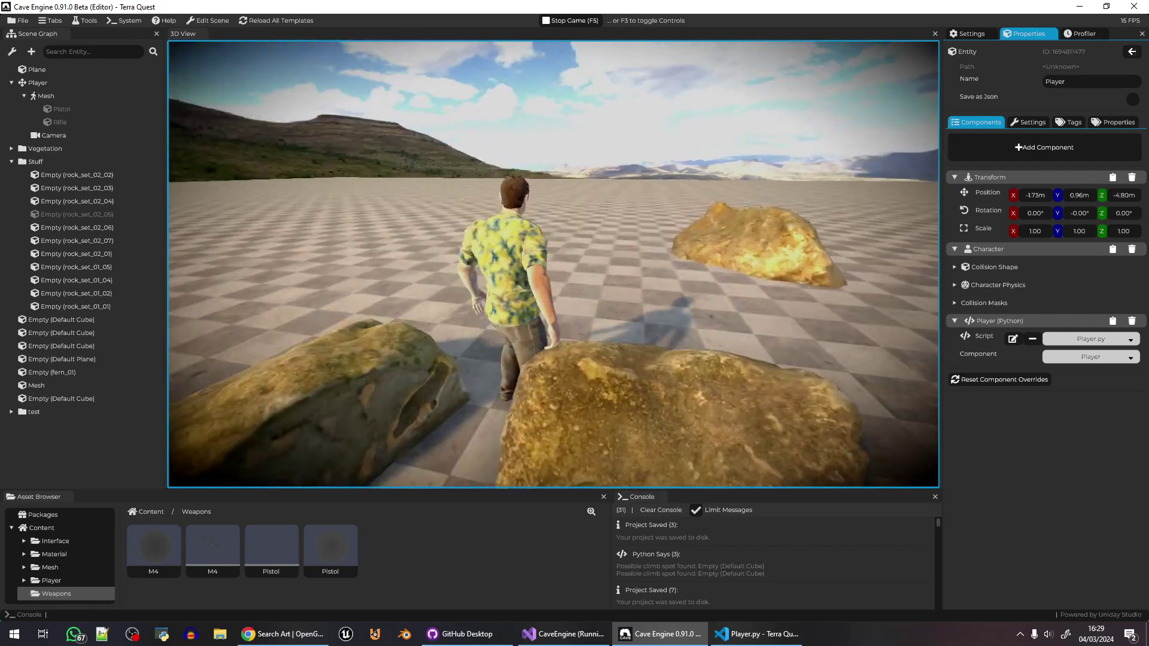
{"action": "key", "text": "w"}
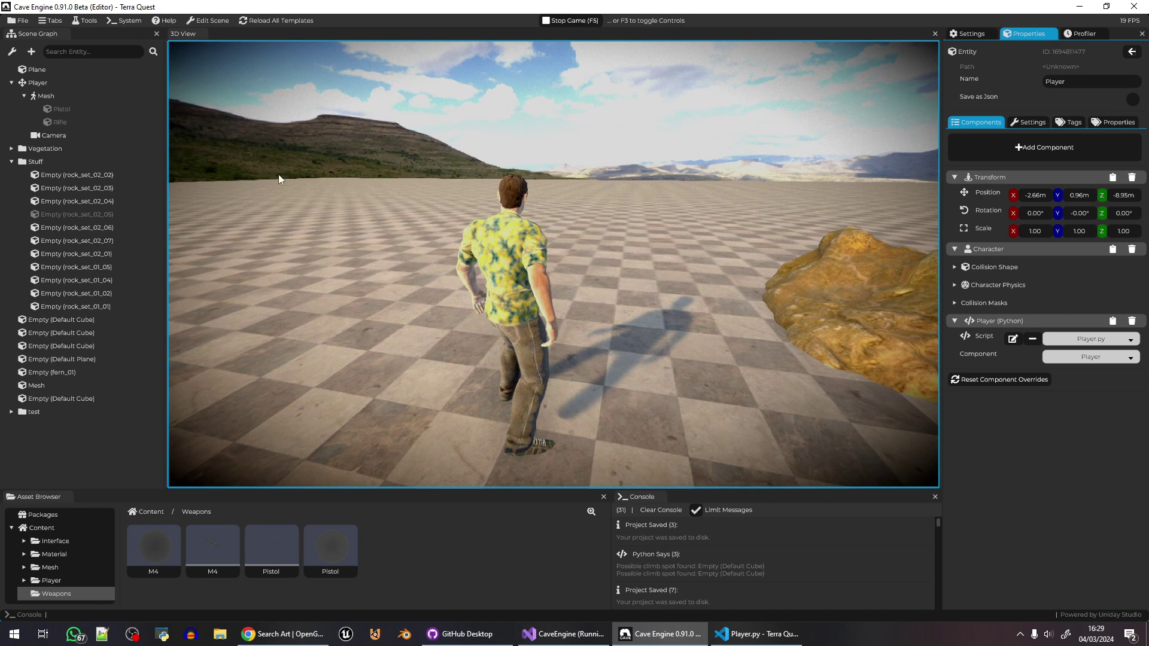
{"action": "key", "text": "F5"}
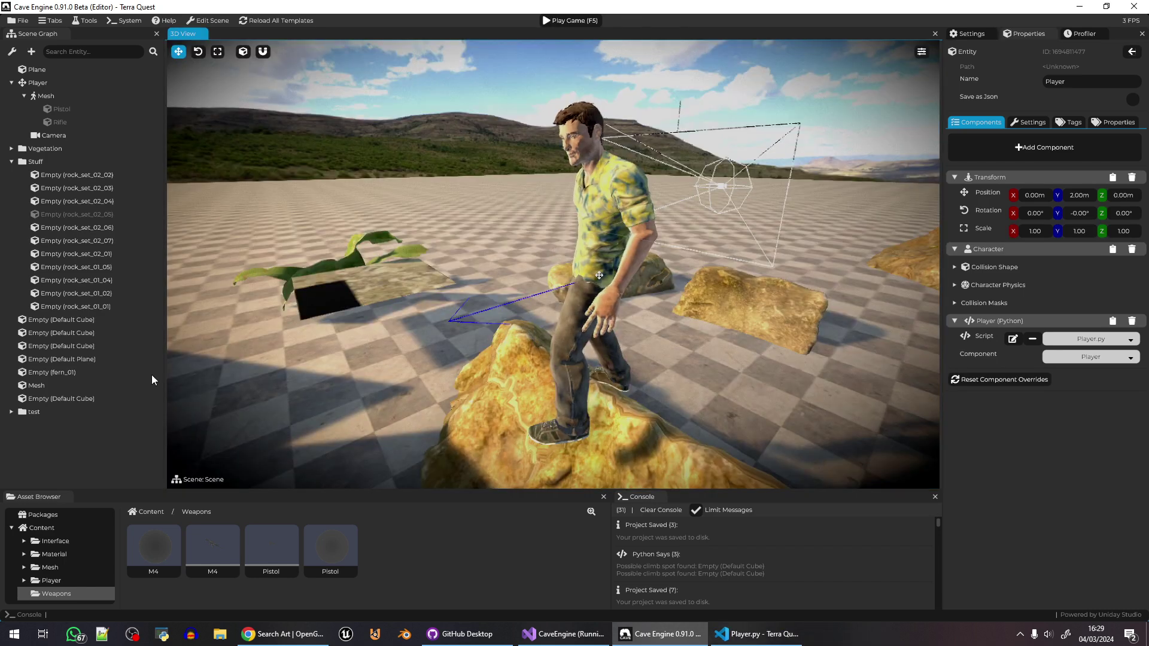
- Expand the test group in the scene hierarchy, look through its rock copies, and collapse it again
{"action": "left_click", "coordinate": [12, 412]}
{"action": "scroll", "coordinate": [72, 311], "scroll_direction": "down", "scroll_amount": 3}
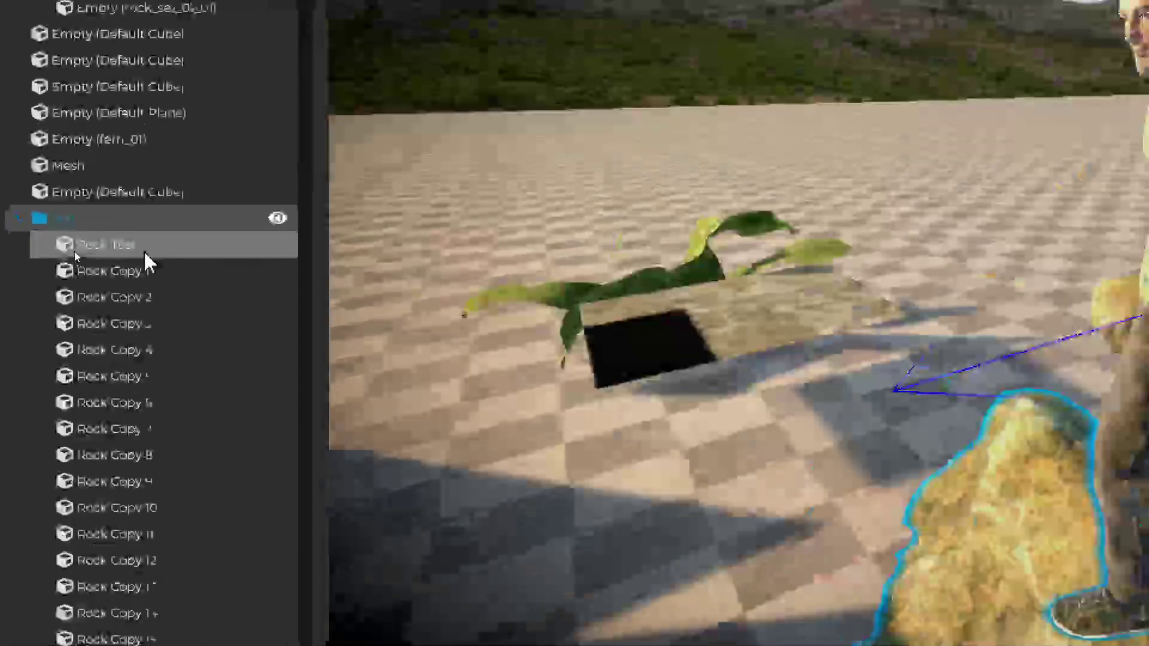
{"action": "scroll", "coordinate": [82, 280], "scroll_direction": "down", "scroll_amount": 9}
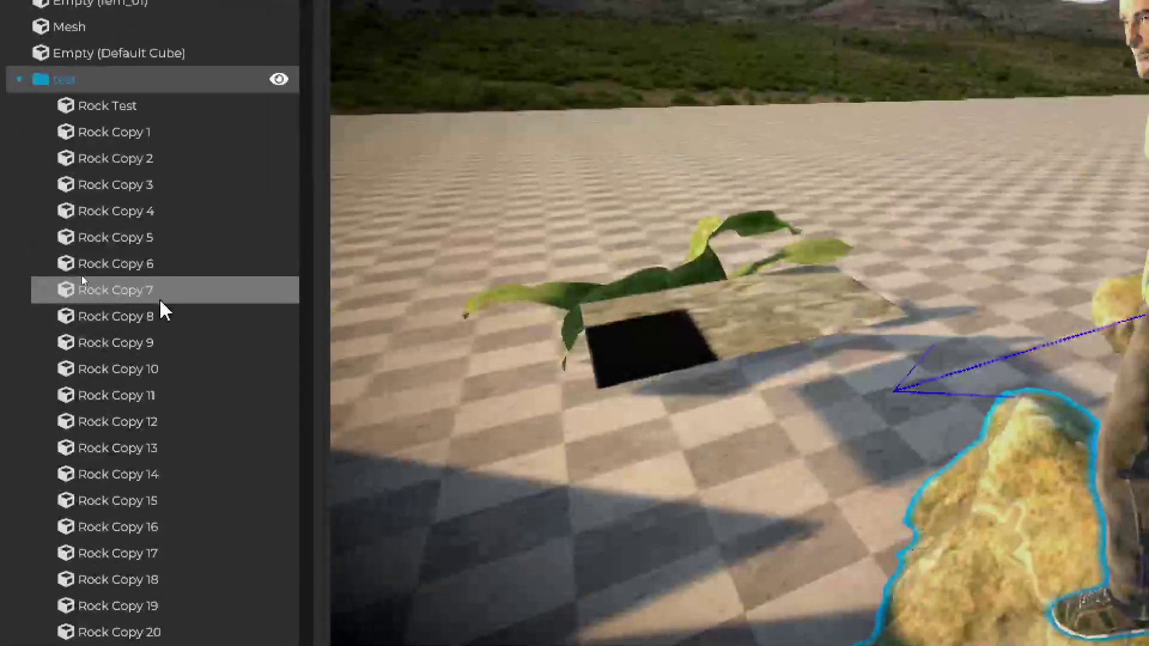
{"action": "scroll", "coordinate": [157, 347], "scroll_direction": "up", "scroll_amount": 10}
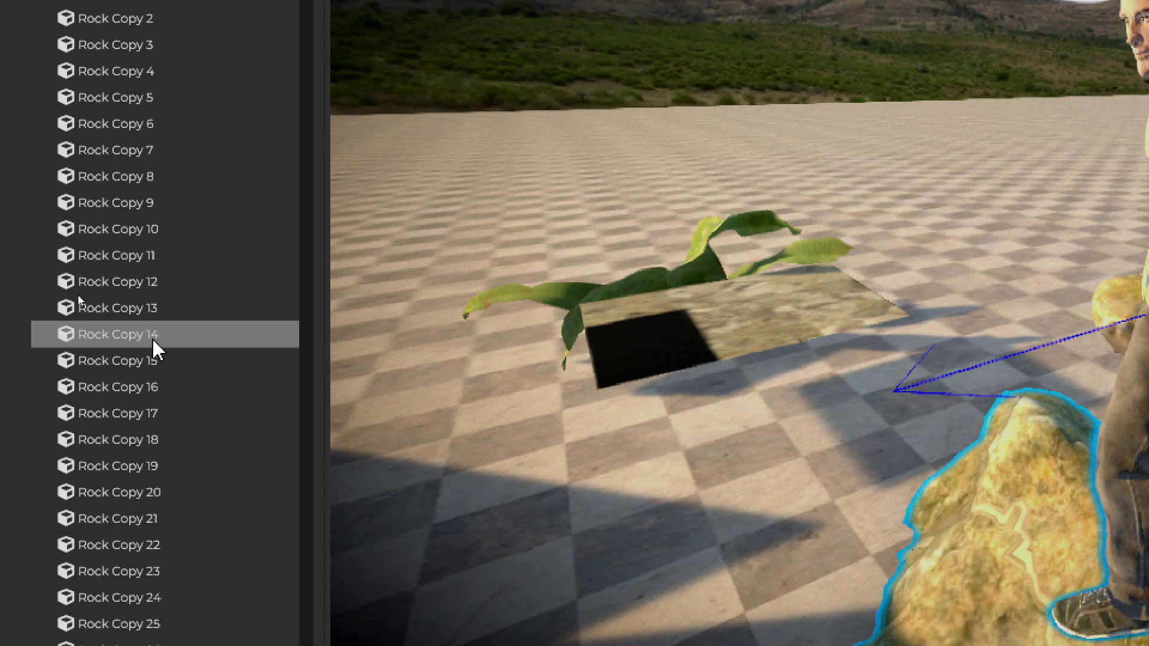
{"action": "left_click", "coordinate": [22, 218]}
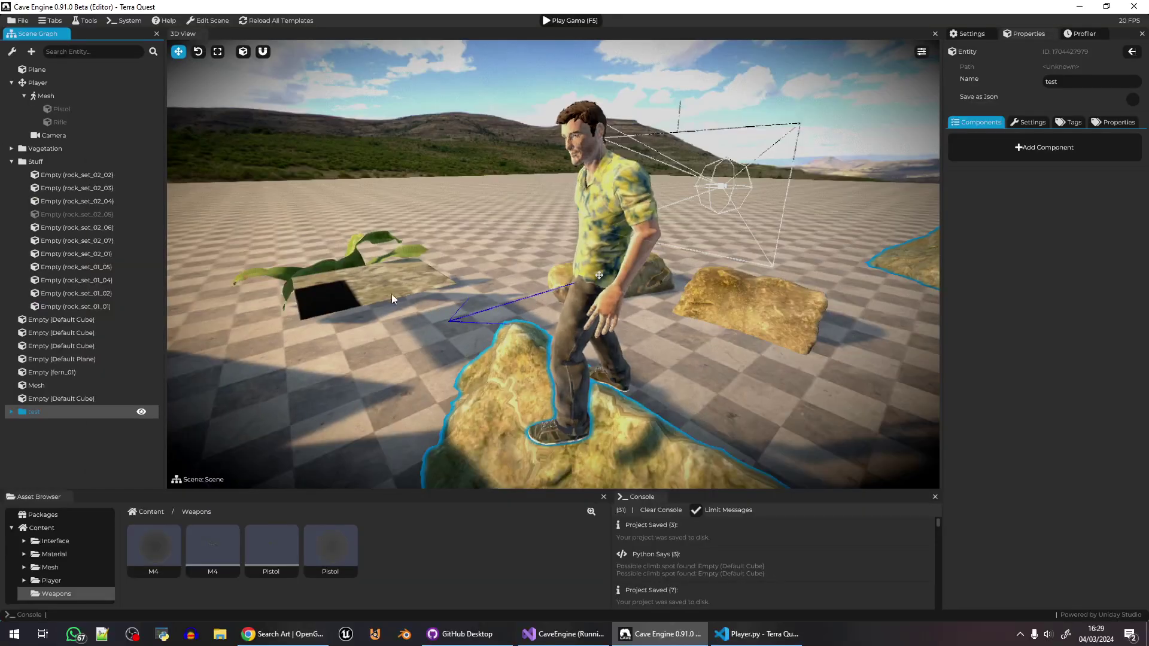
- Select a mossy rock in the rock field and open the mesh data of its rock_set_01_03 mesh
{"action": "right_click_drag", "start_coordinate": [392, 293], "coordinate": [793, 351]}
{"action": "left_click", "coordinate": [513, 250]}
{"action": "key", "text": "w"}
{"action": "key", "text": "s"}
{"action": "right_click_drag", "start_coordinate": [556, 285], "coordinate": [610, 302]}
{"action": "left_click", "coordinate": [609, 302]}
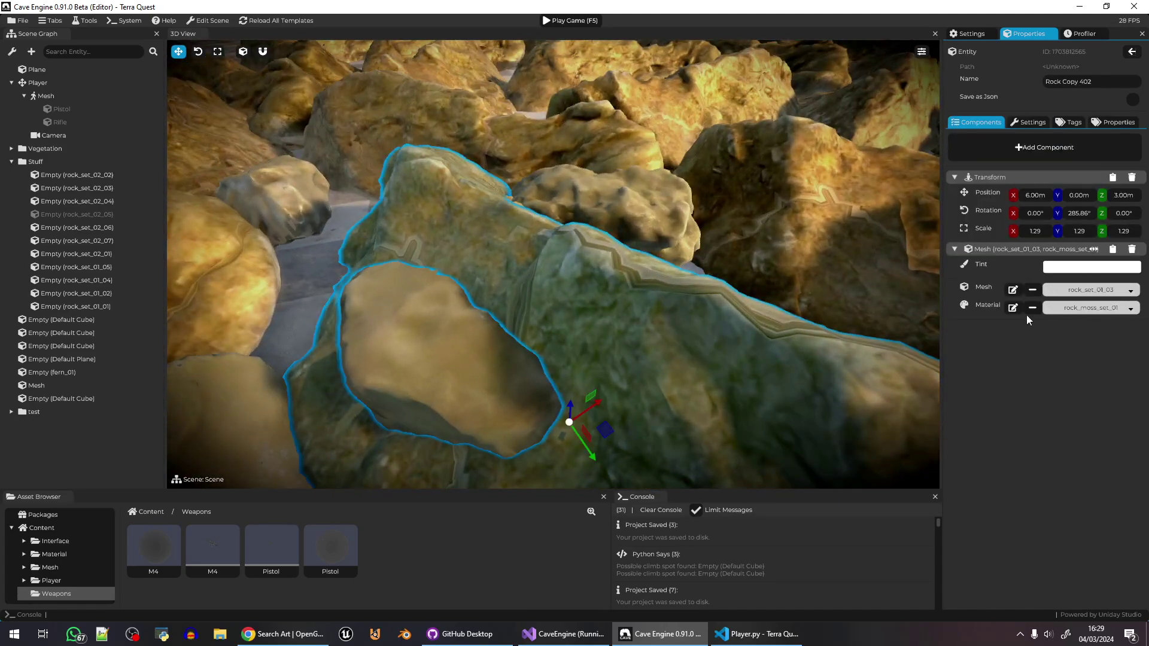
{"action": "left_click", "coordinate": [1013, 290]}
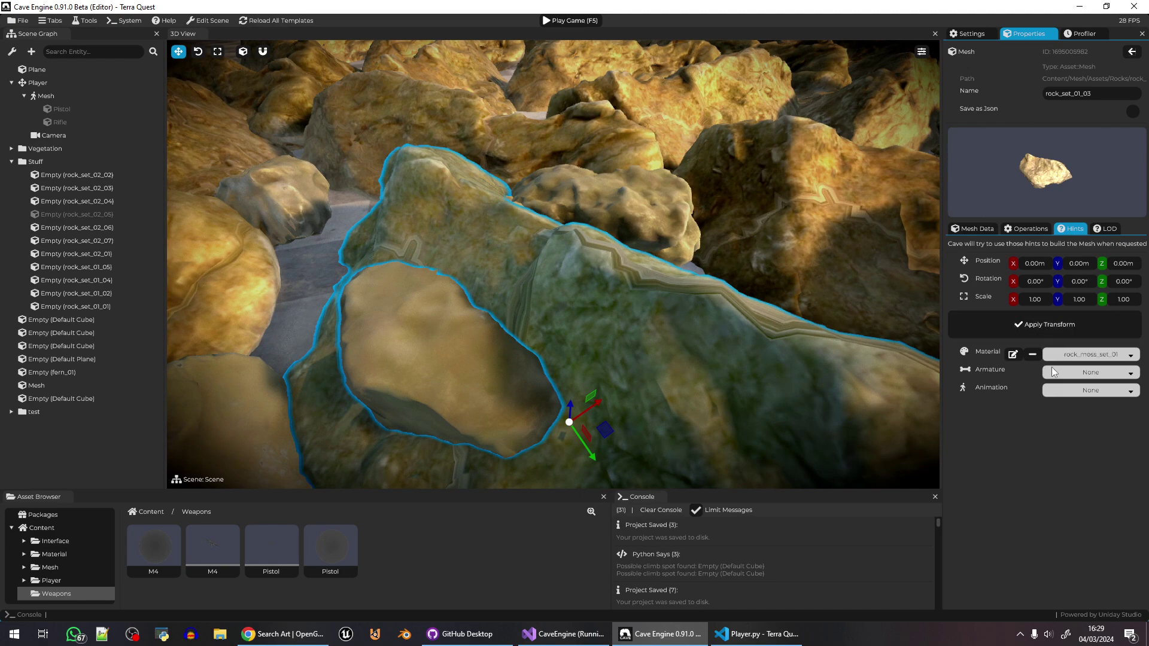
{"action": "left_click", "coordinate": [978, 228]}
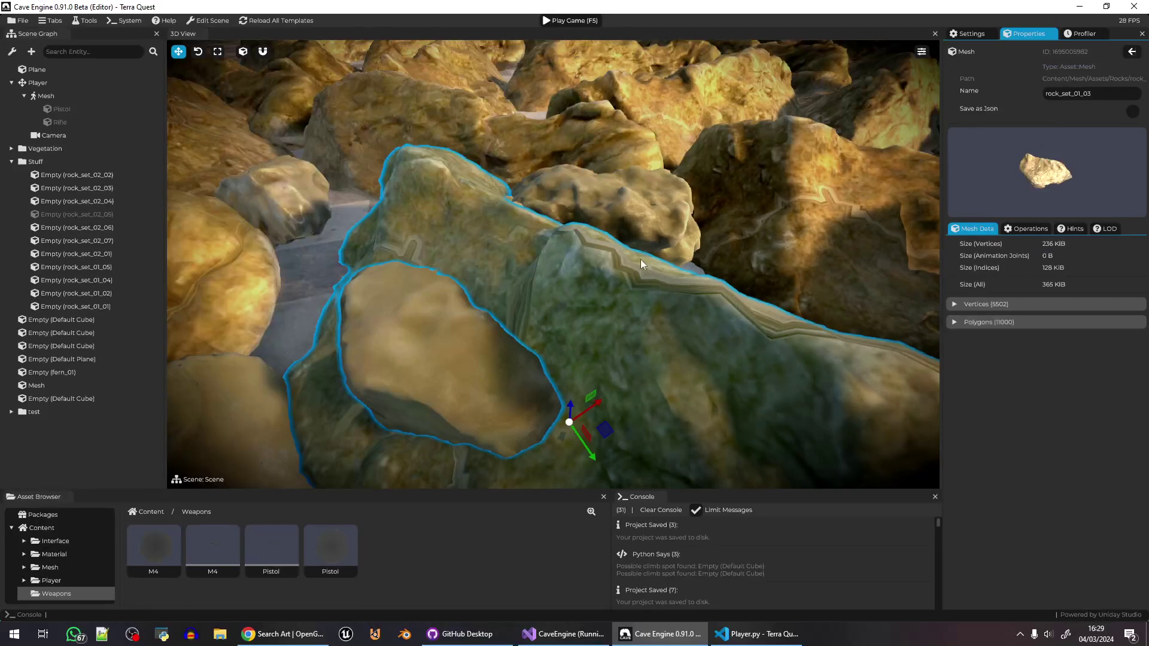
- Fly across the rock field to examine how far the copied rocks extend
{"action": "right_click_drag", "start_coordinate": [641, 260], "coordinate": [653, 114]}
{"action": "key", "text": "s"}
{"action": "left_click", "coordinate": [656, 62]}
{"action": "right_click_drag", "start_coordinate": [590, 299], "coordinate": [646, 293]}
{"action": "key", "text": "w"}
{"action": "key", "text": "w"}
{"action": "key", "text": "s"}
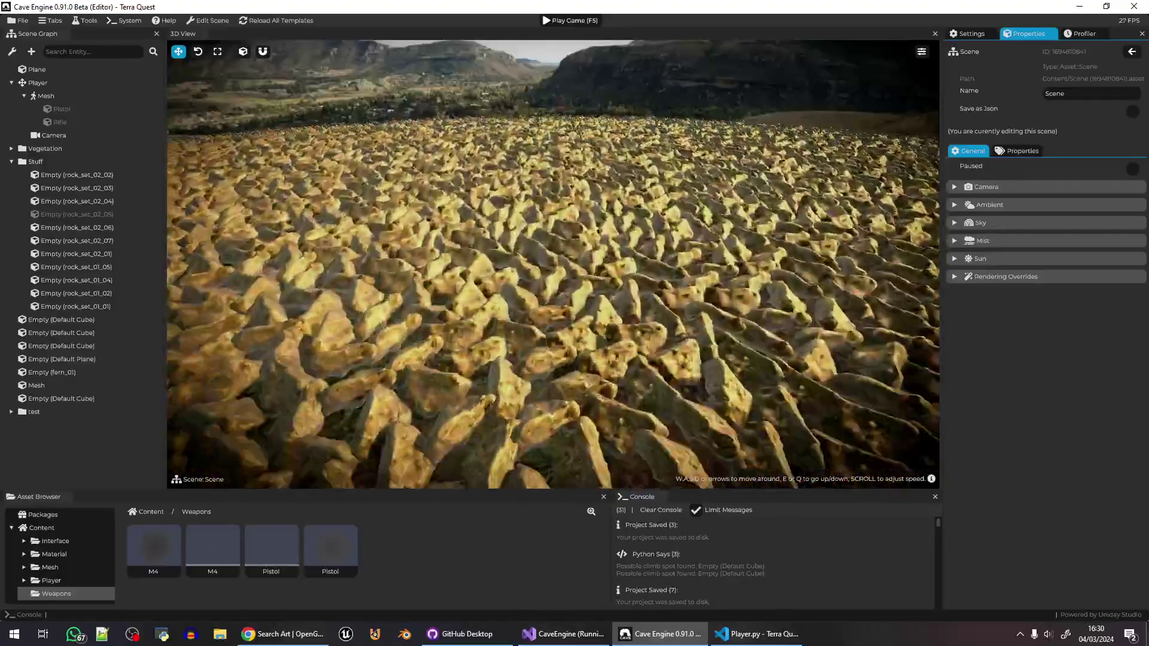
- Rotate a single rock at the field's edge to a Y rotation of about 45.63° and return to the move tool
{"action": "right_click_drag", "start_coordinate": [626, 285], "coordinate": [626, 273]}
{"action": "left_click", "coordinate": [608, 278]}
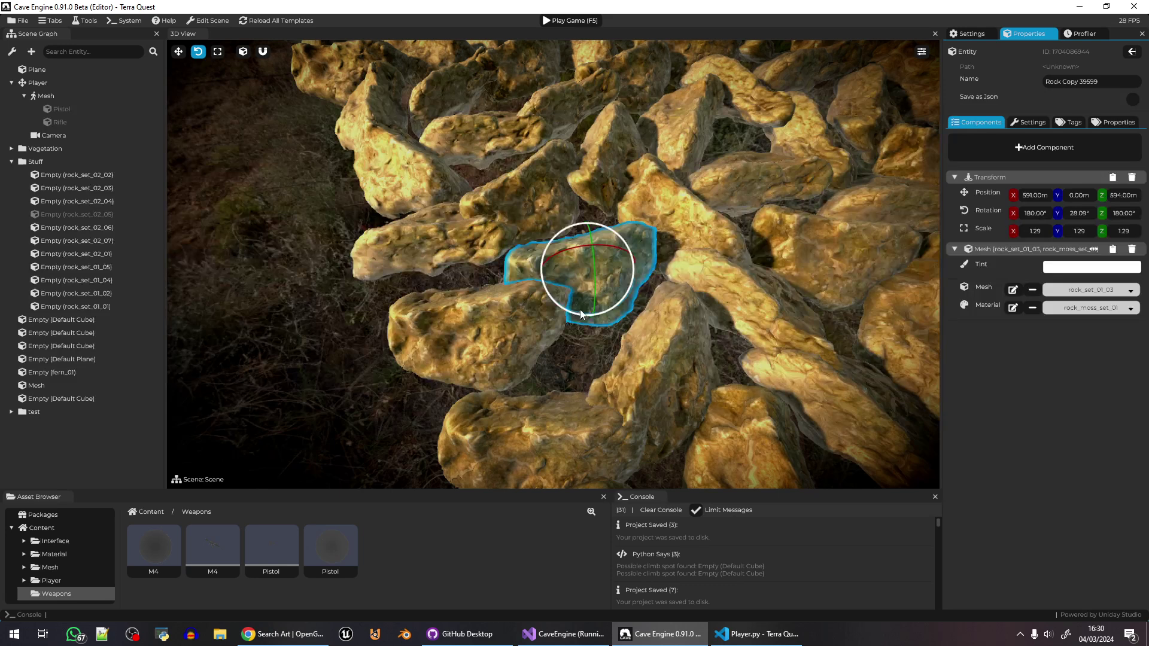
{"action": "mouse_move", "coordinate": [574, 312]}
{"action": "left_mouse_down"}
{"action": "mouse_move", "coordinate": [608, 313]}
{"action": "mouse_move", "coordinate": [562, 308]}
{"action": "left_mouse_up"}
{"action": "key", "text": "g"}
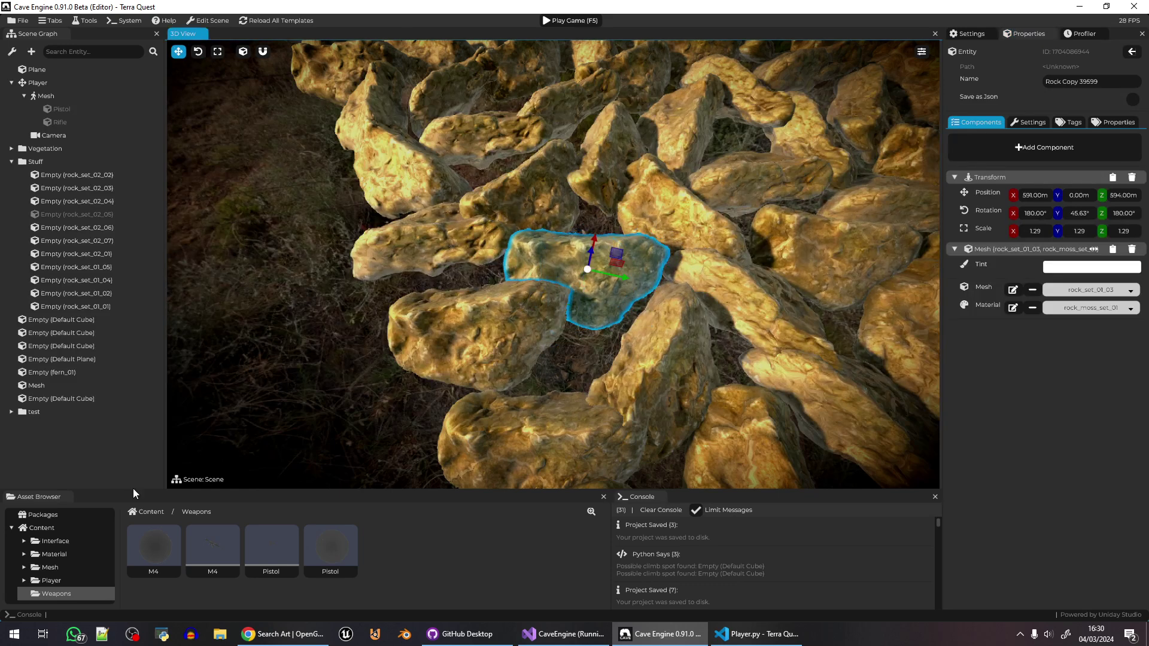
- Open the Python Script asset from the Content folder and examine the nested loops that copy the rock
{"action": "left_click", "coordinate": [41, 528]}
{"action": "scroll", "coordinate": [552, 576], "scroll_direction": "down", "scroll_amount": 1}
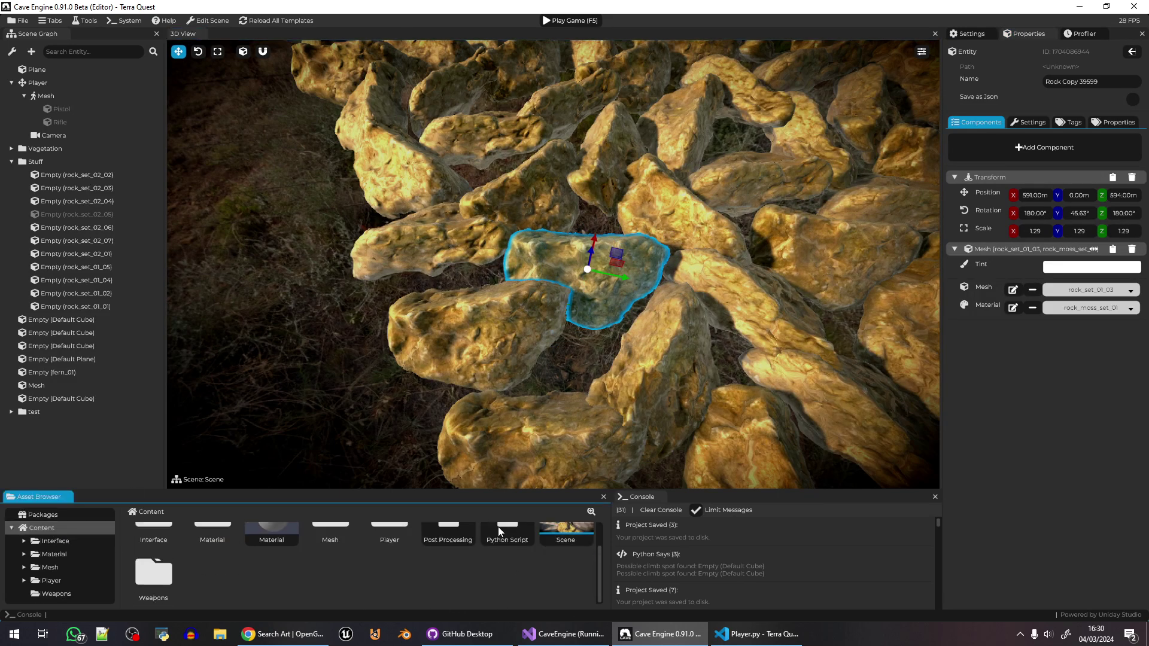
{"action": "left_click", "coordinate": [500, 530]}
{"action": "double_click", "coordinate": [500, 530]}
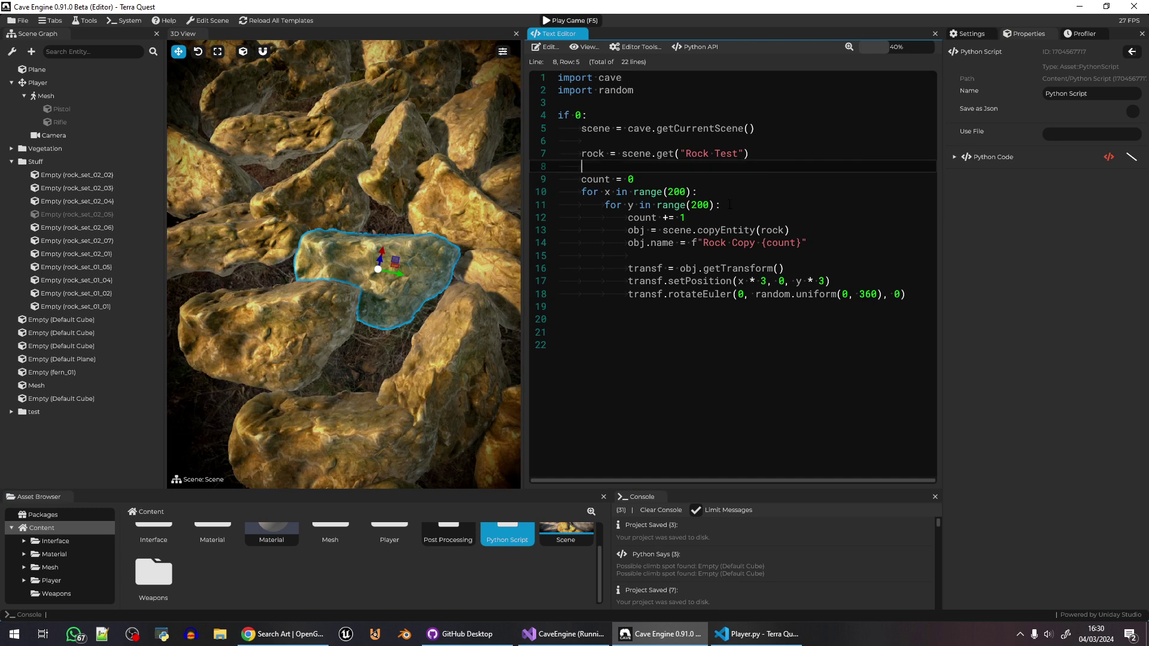
{"action": "left_click_drag", "start_coordinate": [729, 204], "coordinate": [673, 192]}
{"action": "left_click", "coordinate": [670, 193]}
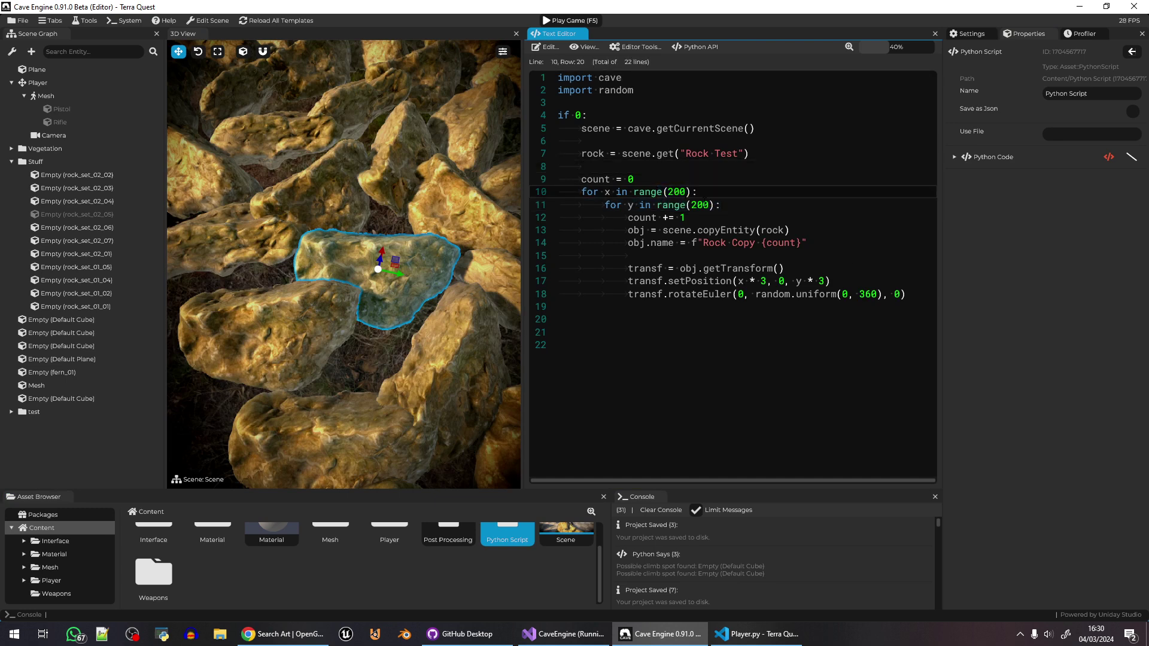
- Switch to the Python 3.10 console, calculate 40000*11000, enlarge the output text, and close the console
{"action": "left_click", "coordinate": [163, 639]}
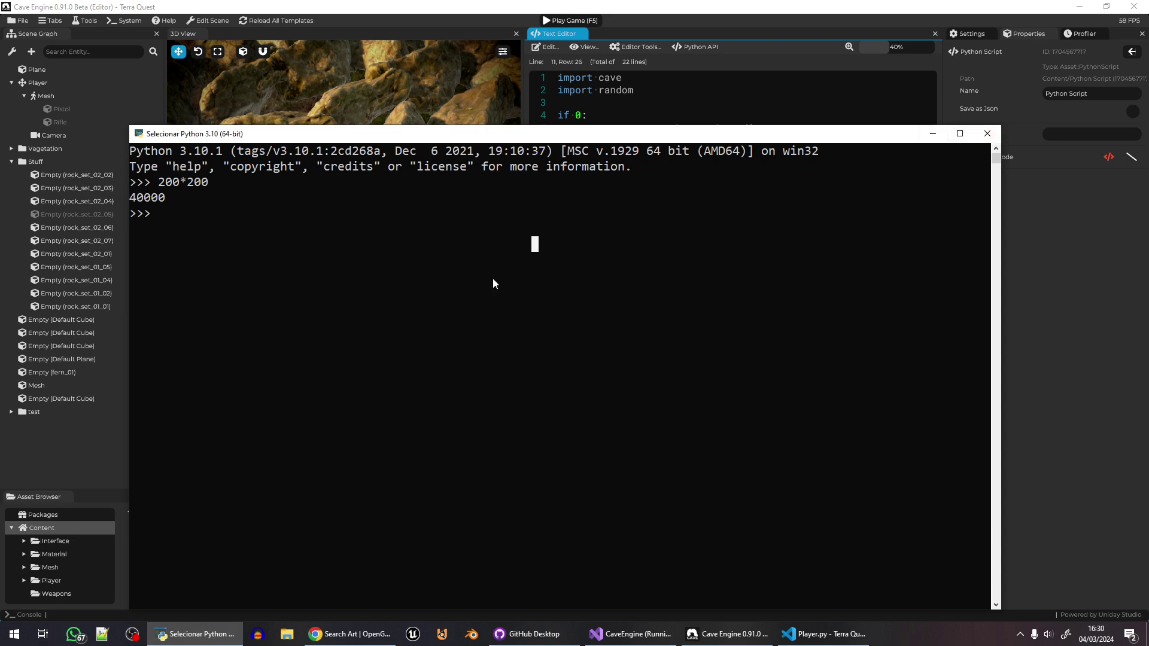
{"action": "type", "text": "40000*11000"}
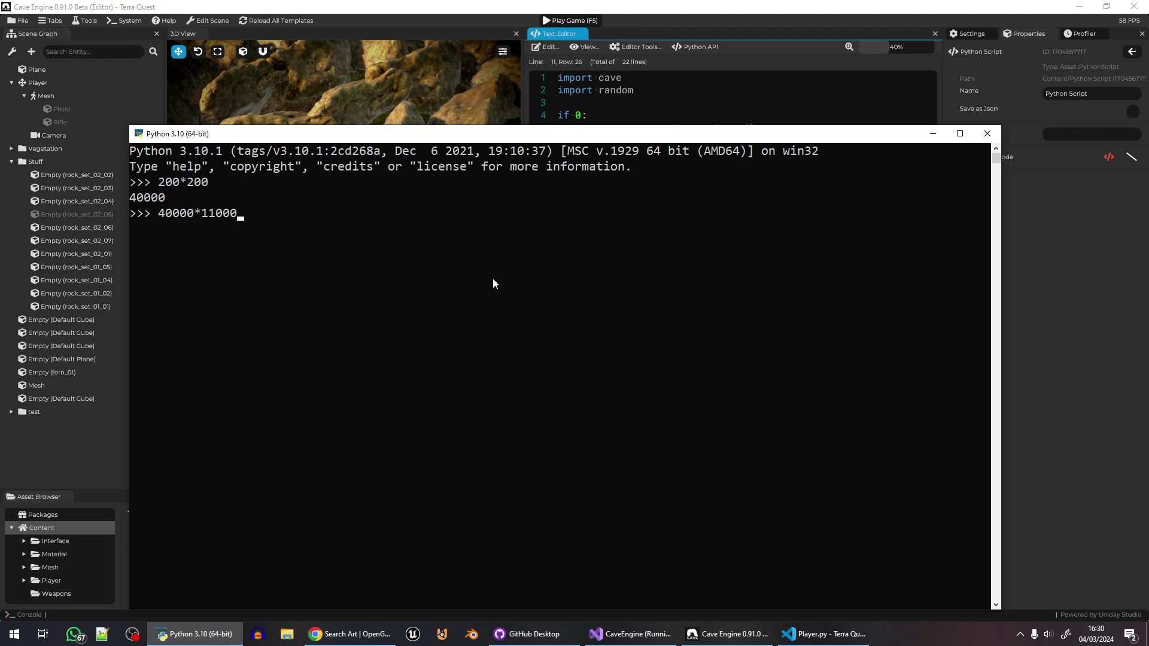
{"action": "key", "text": "Return"}
{"action": "scroll", "coordinate": [293, 279], "scroll_direction": "up", "scroll_amount": 3, "text": "ctrl"}
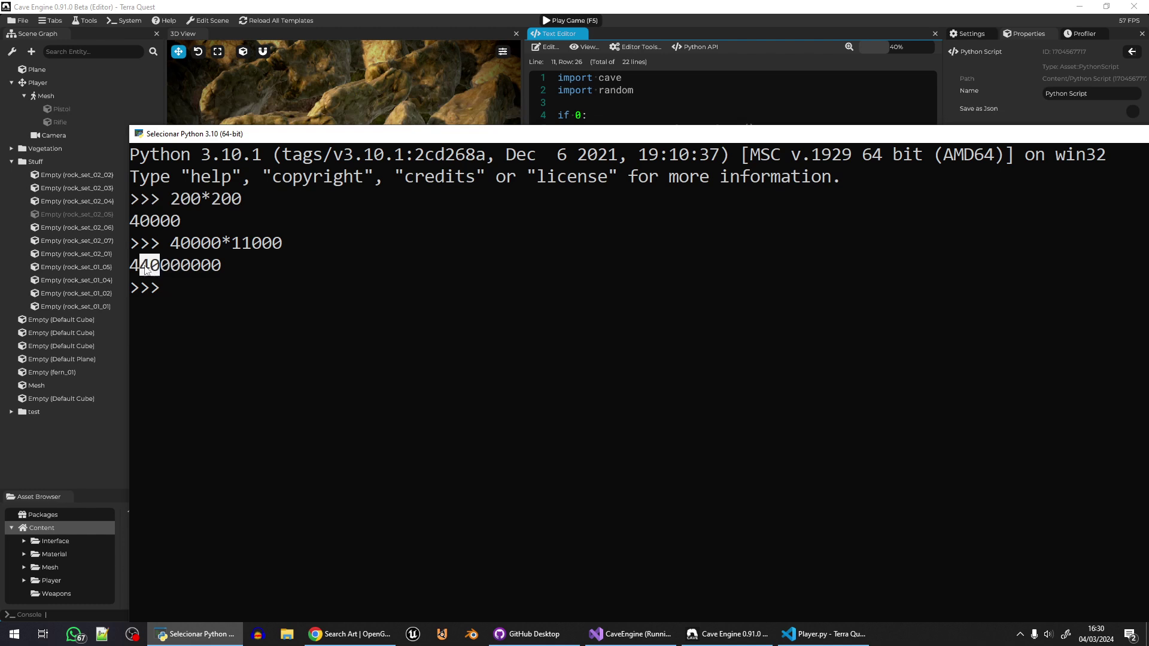
{"action": "key", "text": "alt+F4"}
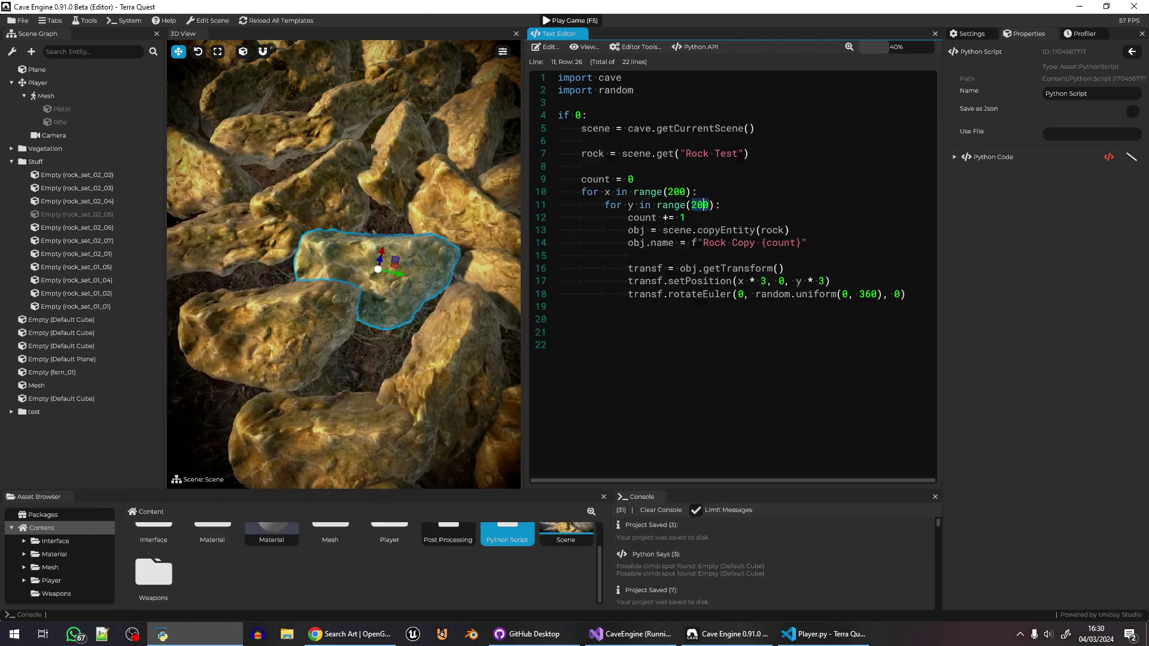
- Close the script editor and inspect the rock field from close to the ground and from above
{"action": "left_click", "coordinate": [1132, 157]}
{"action": "right_click_drag", "start_coordinate": [553, 264], "coordinate": [548, 136]}
{"action": "left_click", "coordinate": [778, 119]}
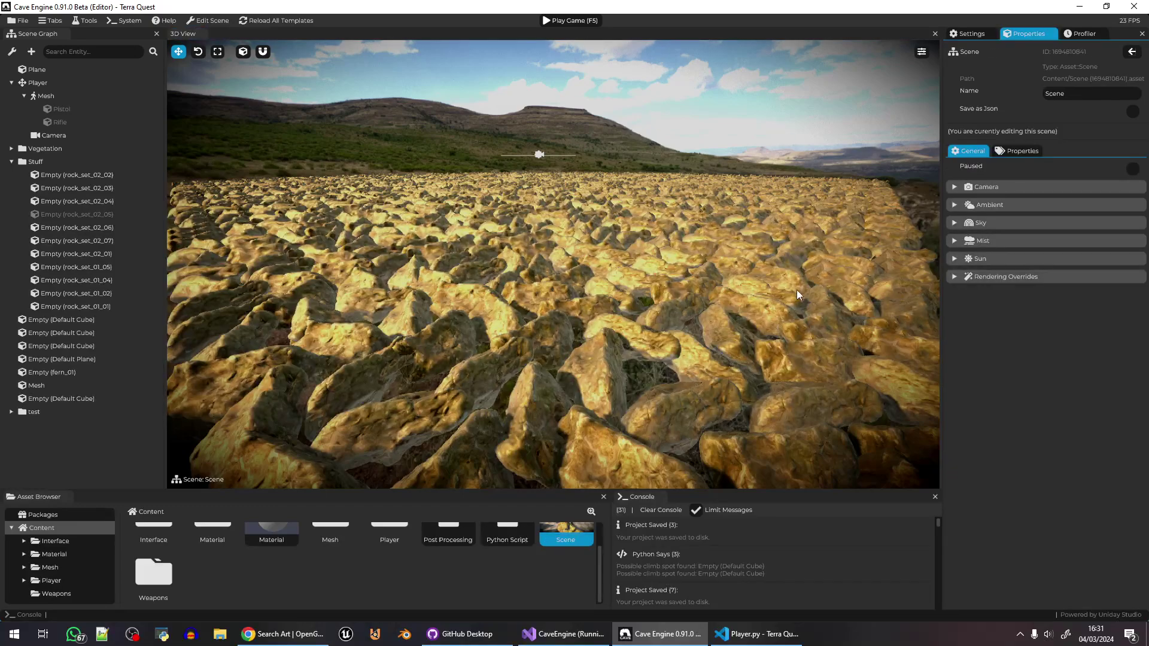
{"action": "key", "text": "w"}
{"action": "mouse_move", "coordinate": [780, 397]}
{"action": "right_mouse_down"}
{"action": "mouse_move", "coordinate": [767, 384]}
{"action": "mouse_move", "coordinate": [719, 399]}
{"action": "mouse_move", "coordinate": [731, 410]}
{"action": "mouse_move", "coordinate": [768, 394]}
{"action": "right_mouse_up"}
{"action": "key", "text": "w"}
{"action": "key", "text": "w"}
{"action": "key", "text": "w"}
{"action": "key", "text": "s"}
{"action": "right_click_drag", "start_coordinate": [682, 137], "coordinate": [669, 139]}
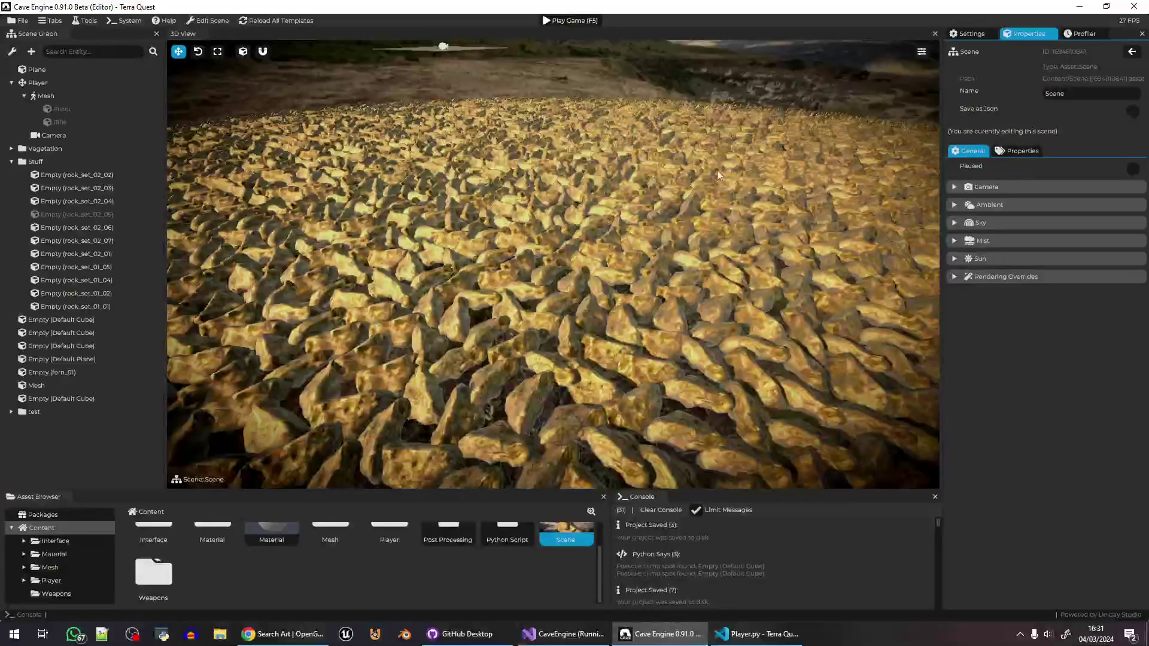
{"action": "right_click_drag", "start_coordinate": [294, 109], "coordinate": [280, 89]}
{"action": "key", "text": "w"}
{"action": "right_click_drag", "start_coordinate": [675, 318], "coordinate": [650, 267]}
{"action": "key", "text": "w"}
{"action": "right_click_drag", "start_coordinate": [292, 66], "coordinate": [285, 53]}
{"action": "right_click_drag", "start_coordinate": [553, 264], "coordinate": [549, 253]}
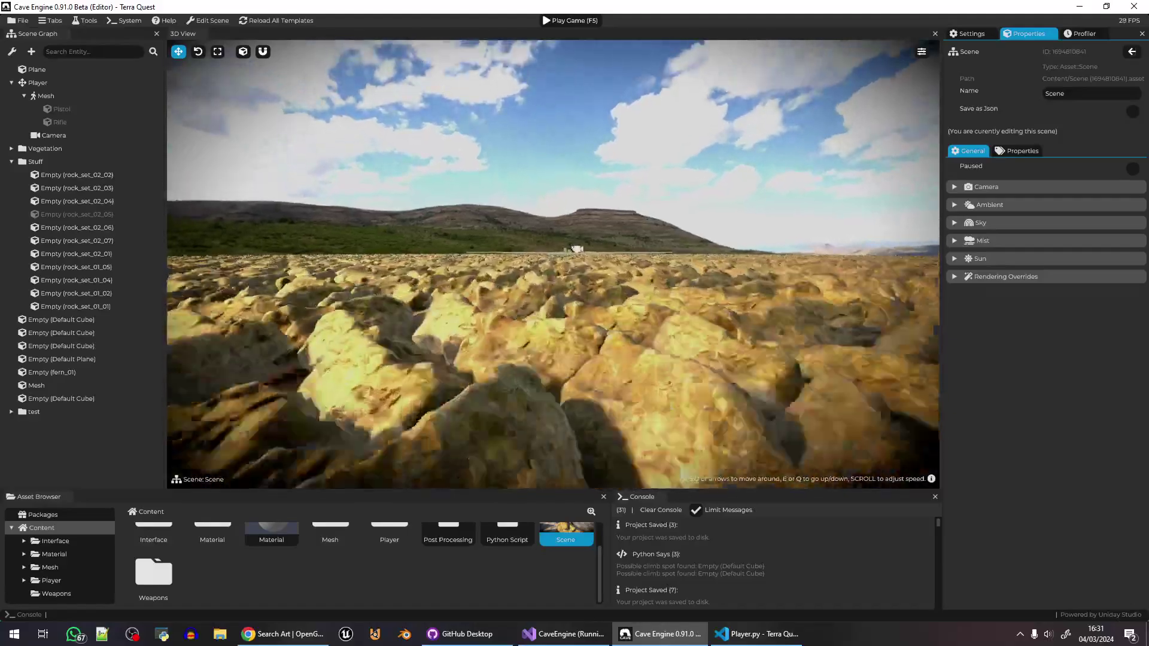
{"action": "right_click_drag", "start_coordinate": [283, 51], "coordinate": [282, 48]}
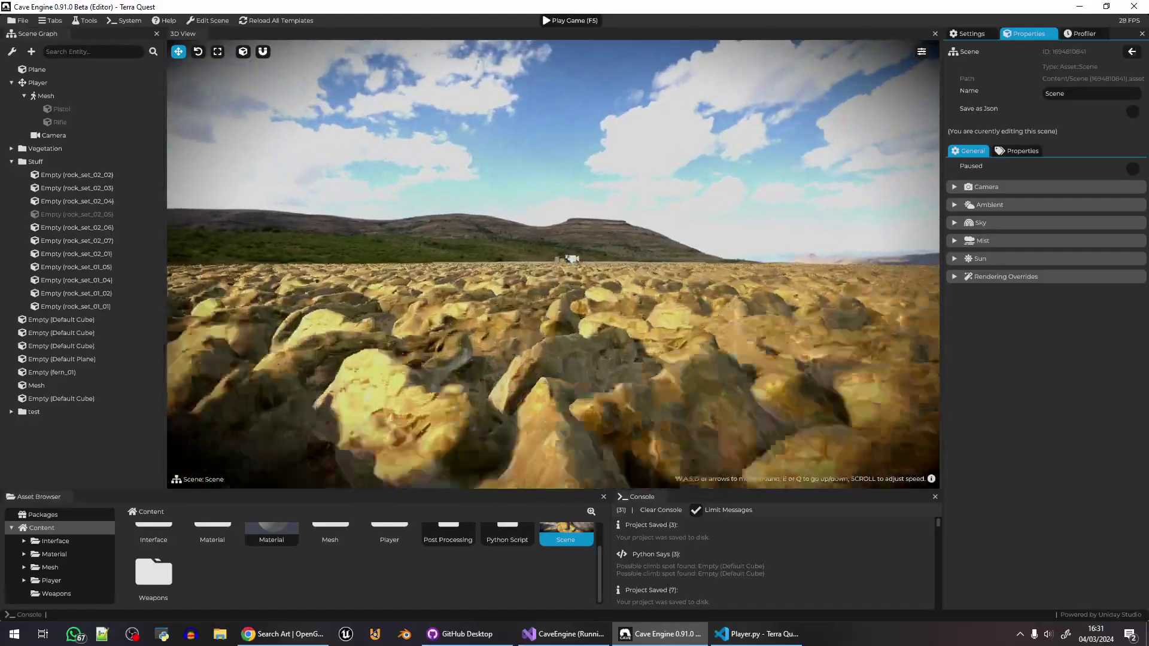
{"action": "right_click_drag", "start_coordinate": [553, 264], "coordinate": [601, 271]}
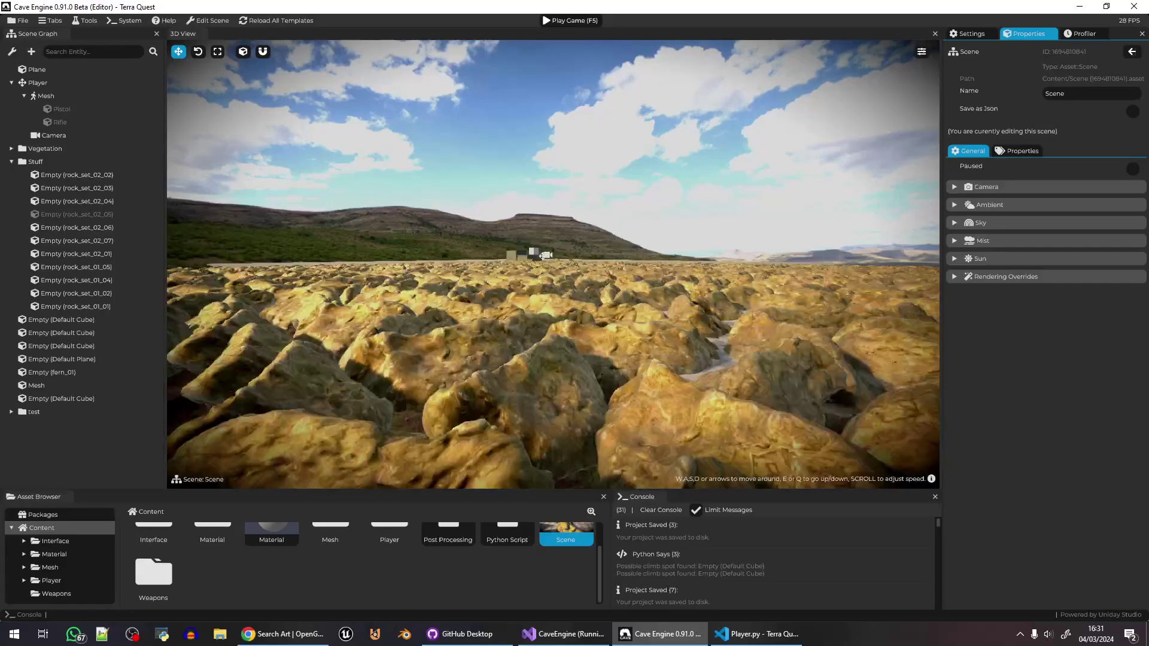
{"action": "right_click_drag", "start_coordinate": [286, 50], "coordinate": [290, 51]}
{"action": "right_click_drag", "start_coordinate": [553, 264], "coordinate": [892, 264]}
{"action": "right_click_drag", "start_coordinate": [297, 52], "coordinate": [298, 53]}
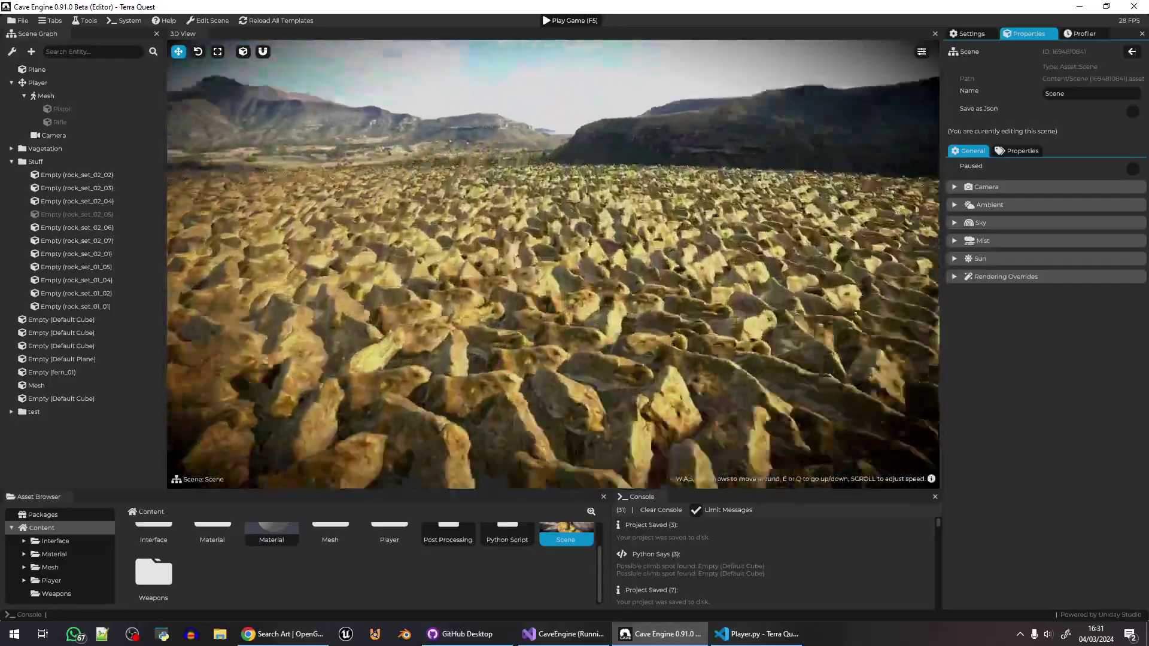
{"action": "right_click_drag", "start_coordinate": [553, 264], "coordinate": [557, 362]}
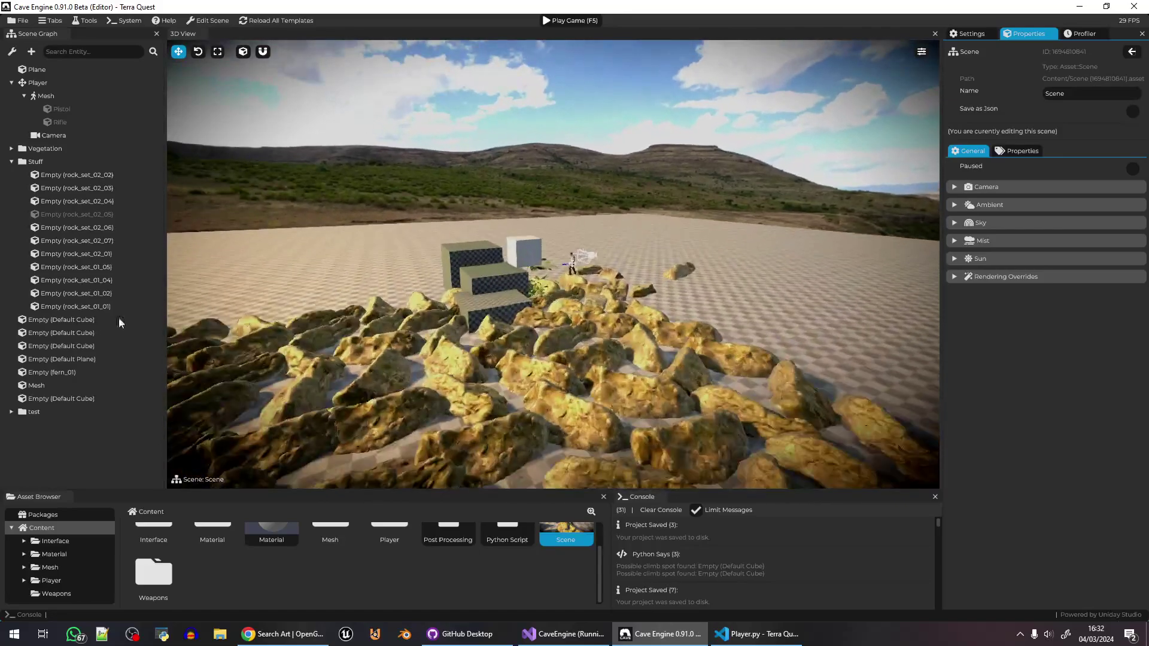
- Delete the test group with all its rock copies, decline the forced shutdown, and view the cleared scene
{"action": "left_click", "coordinate": [730, 273]}
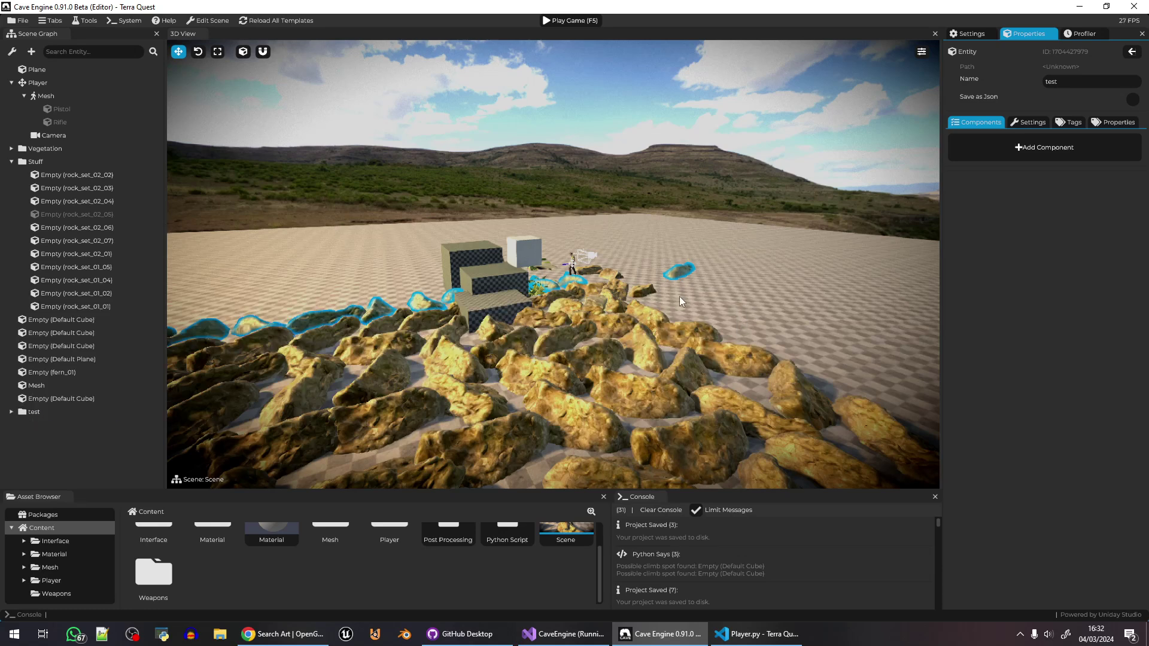
{"action": "key", "text": "Delete"}
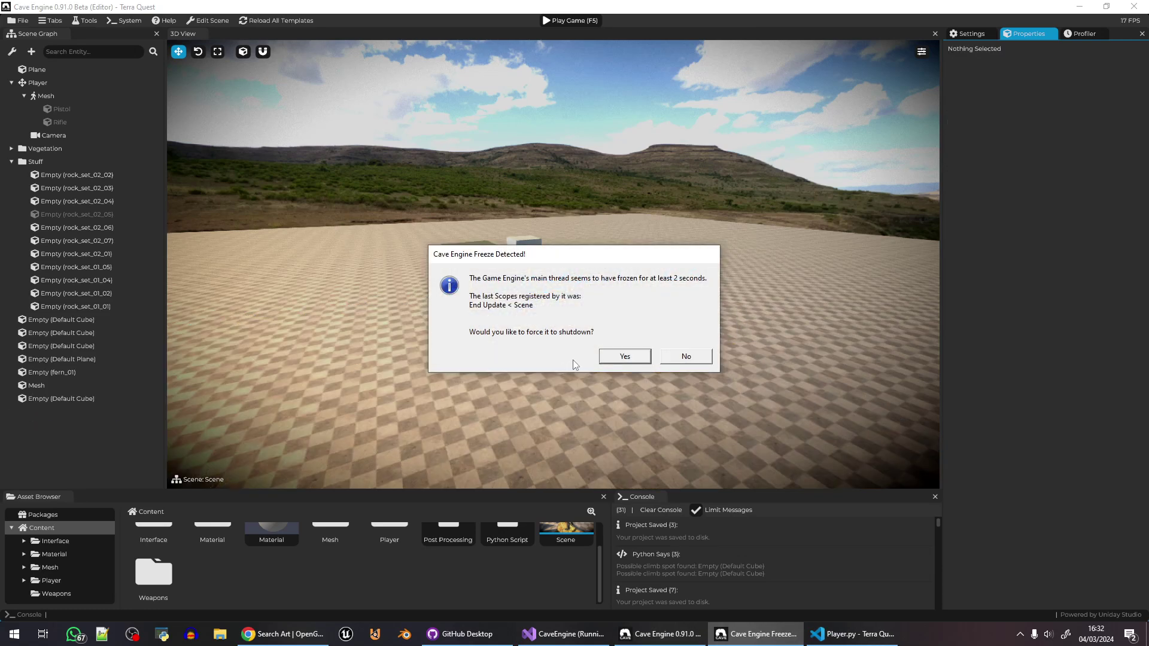
{"action": "left_click", "coordinate": [693, 358]}
{"action": "key", "text": "d"}
{"action": "right_click_drag", "start_coordinate": [701, 426], "coordinate": [575, 426]}
{"action": "right_click_drag", "start_coordinate": [371, 110], "coordinate": [265, 106]}
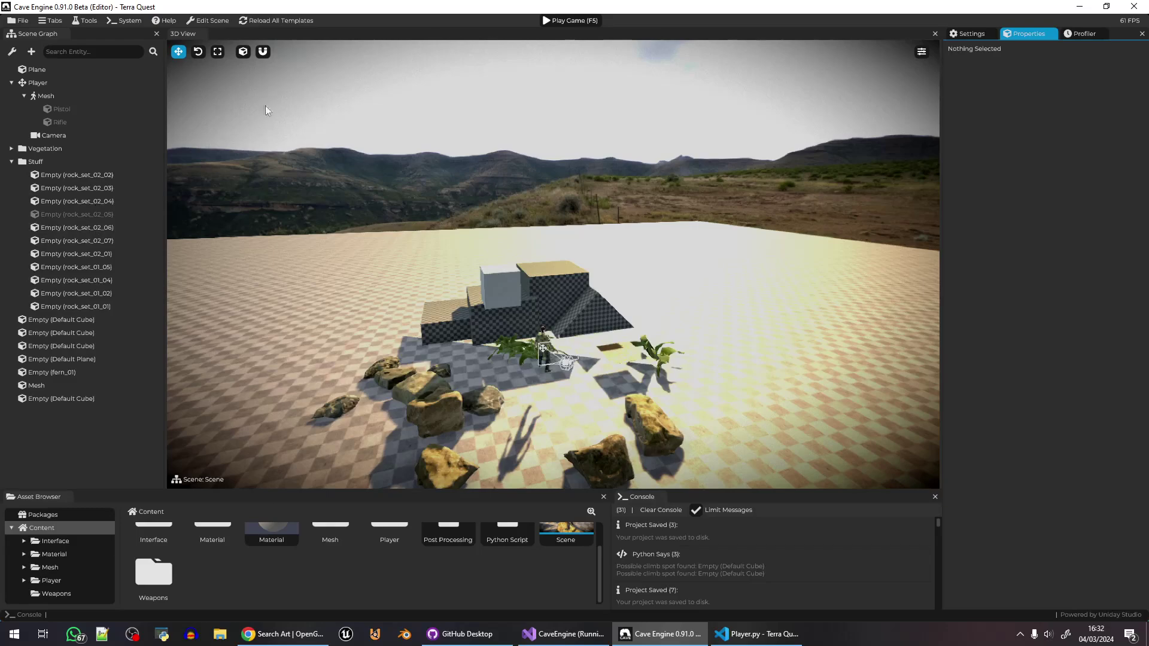
- Start the game and walk the character around and between the rocks on the checkered floor
{"action": "left_click", "coordinate": [591, 19]}
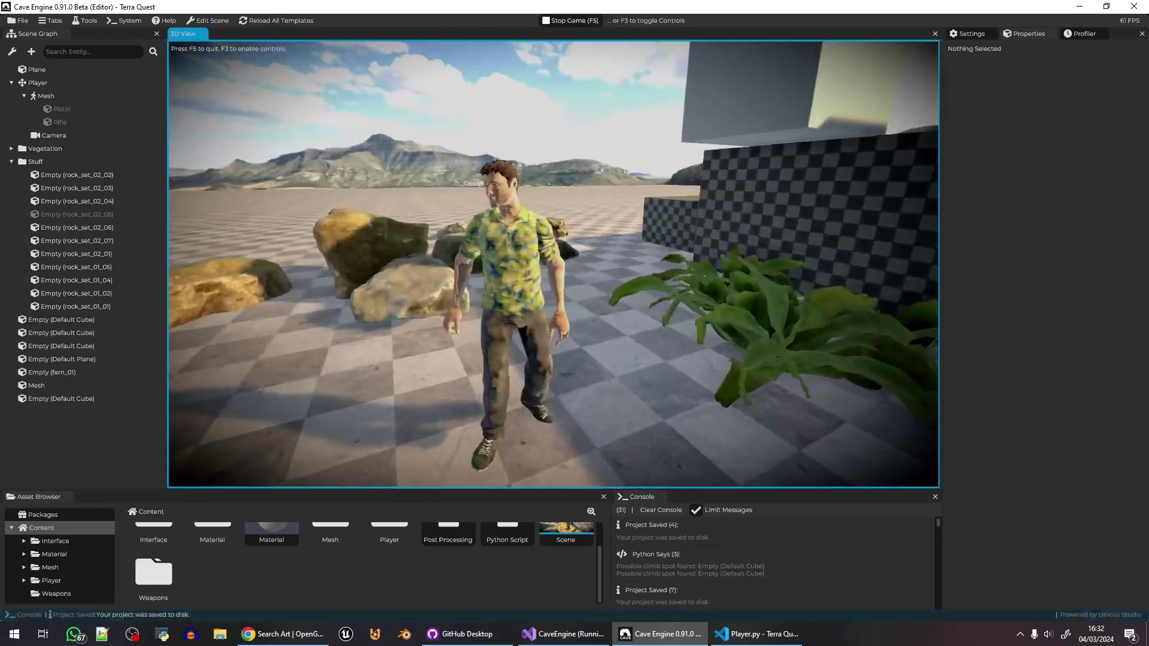
{"action": "key", "text": "a"}
{"action": "key", "text": "s"}
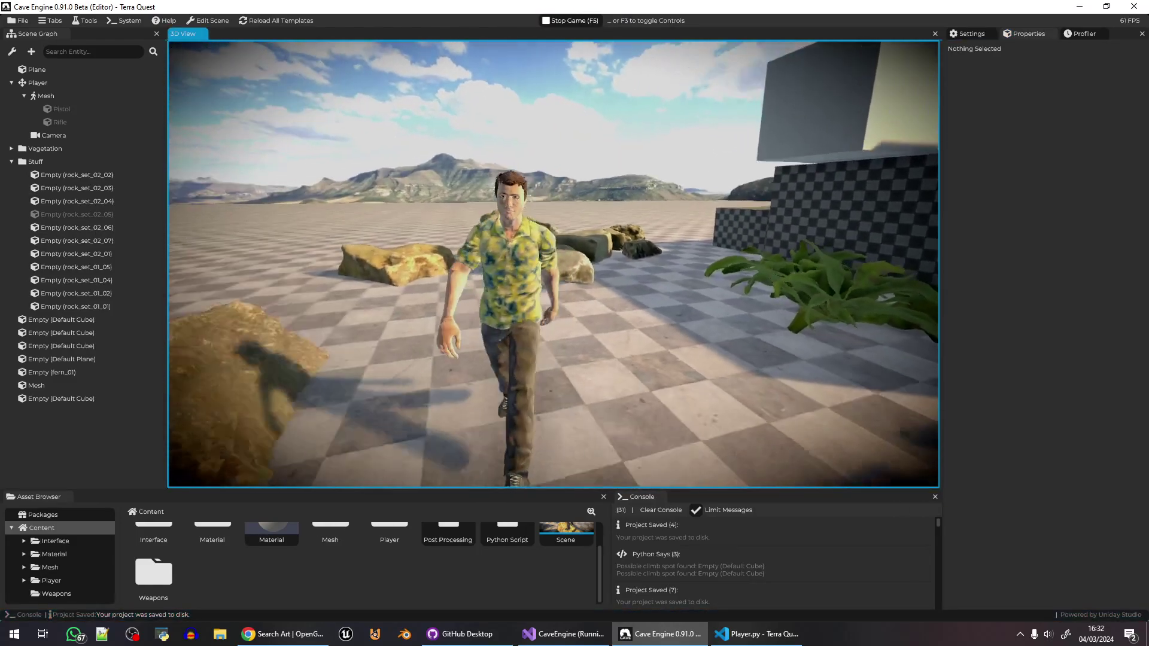
{"action": "key", "text": "a"}
{"action": "key", "text": "s"}
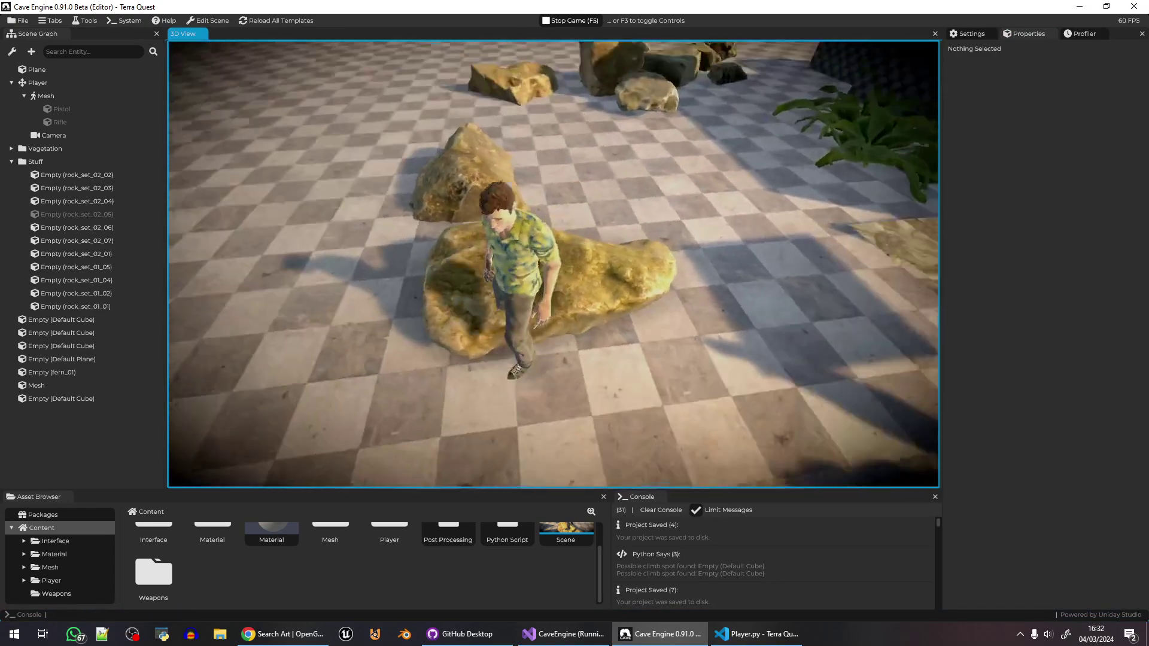
{"action": "key", "text": "w"}
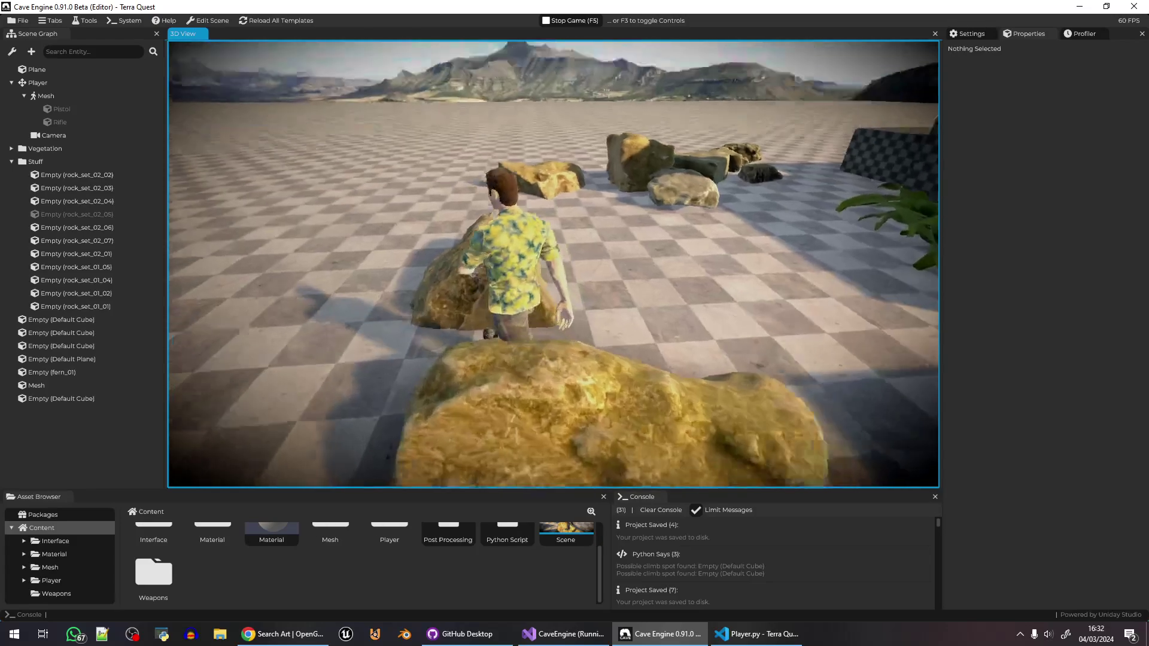
{"action": "key", "text": "a"}
{"action": "key", "text": "w"}
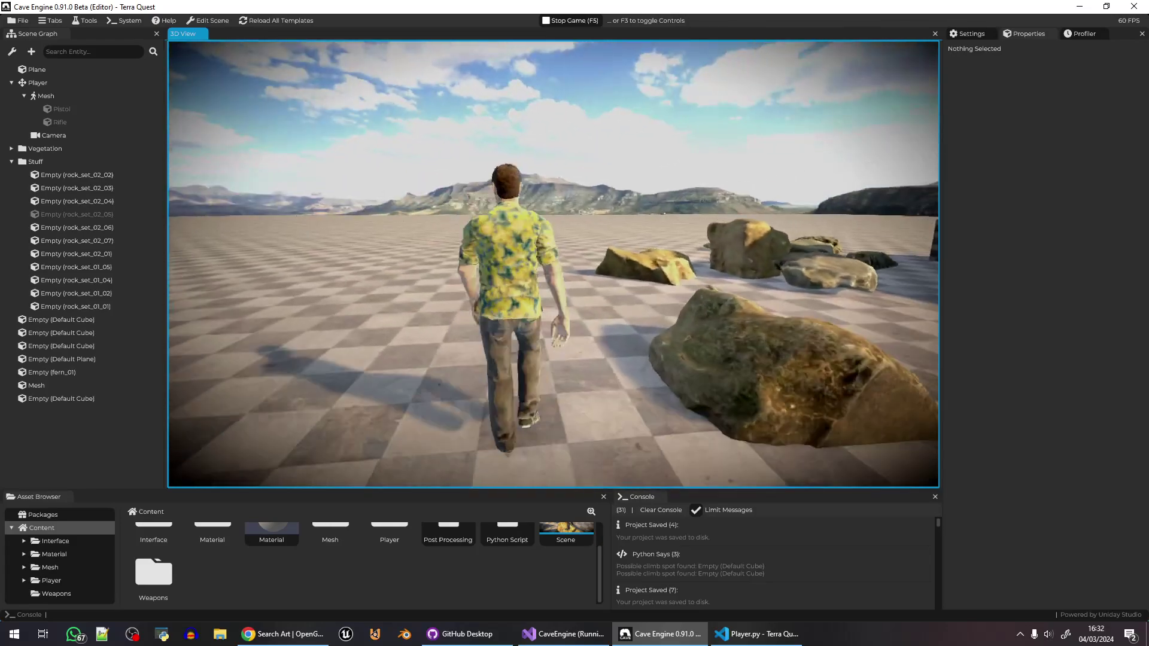
- Test the character's walking turns, sprint in several directions, and jump on the open floor beside the rocks
{"action": "key", "text": "d"}
{"action": "key", "text": "s"}
{"action": "key", "text": "a"}
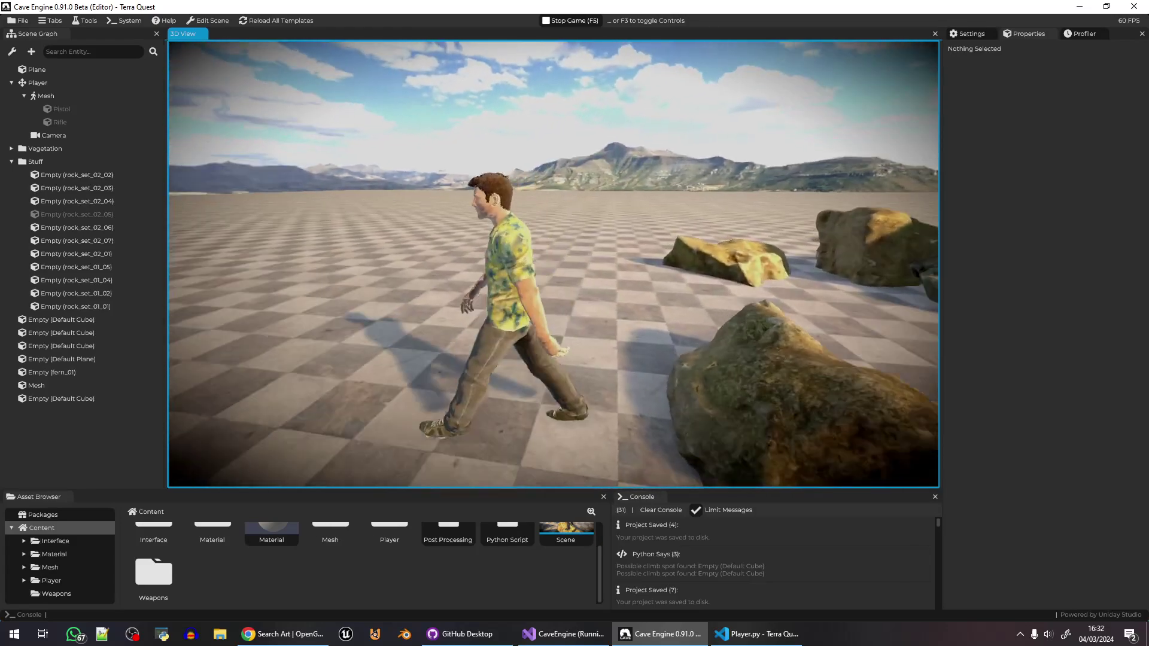
{"action": "key", "text": "shift"}
{"action": "key", "text": "s"}
{"action": "key", "text": "d"}
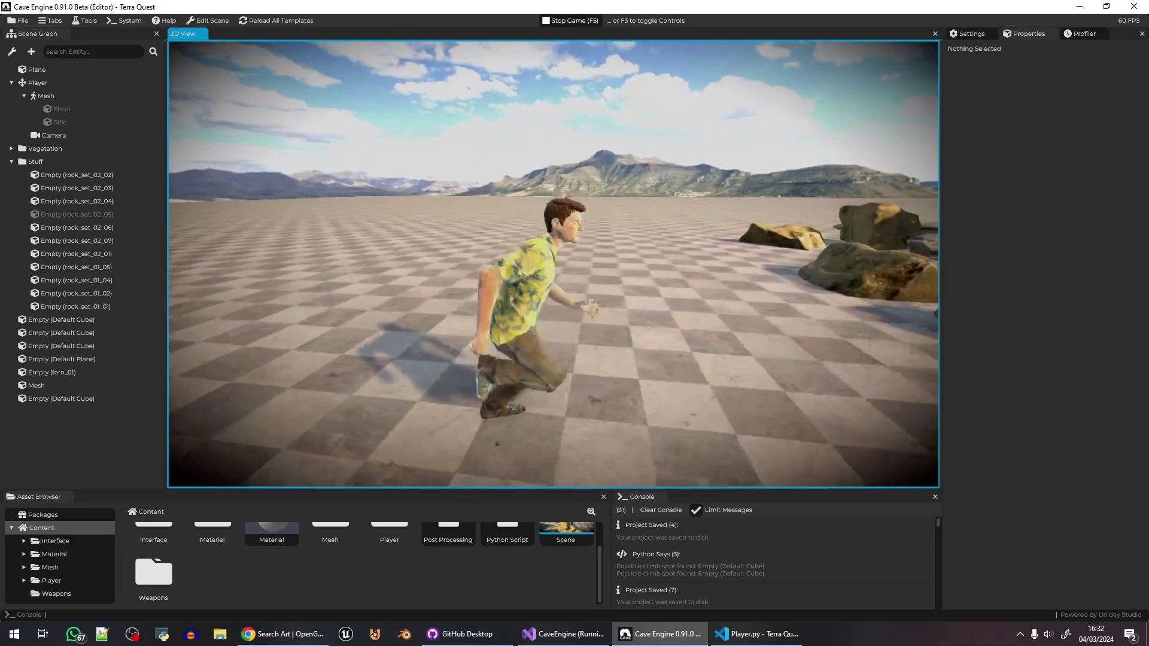
{"action": "key", "text": "a"}
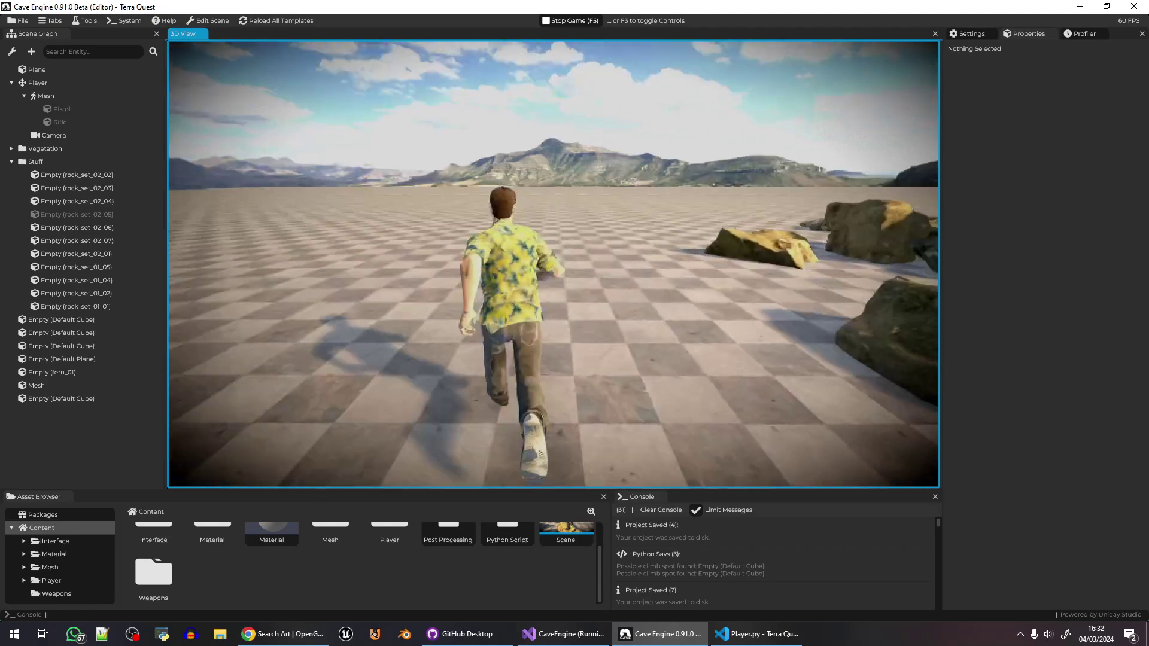
{"action": "key", "text": "space"}
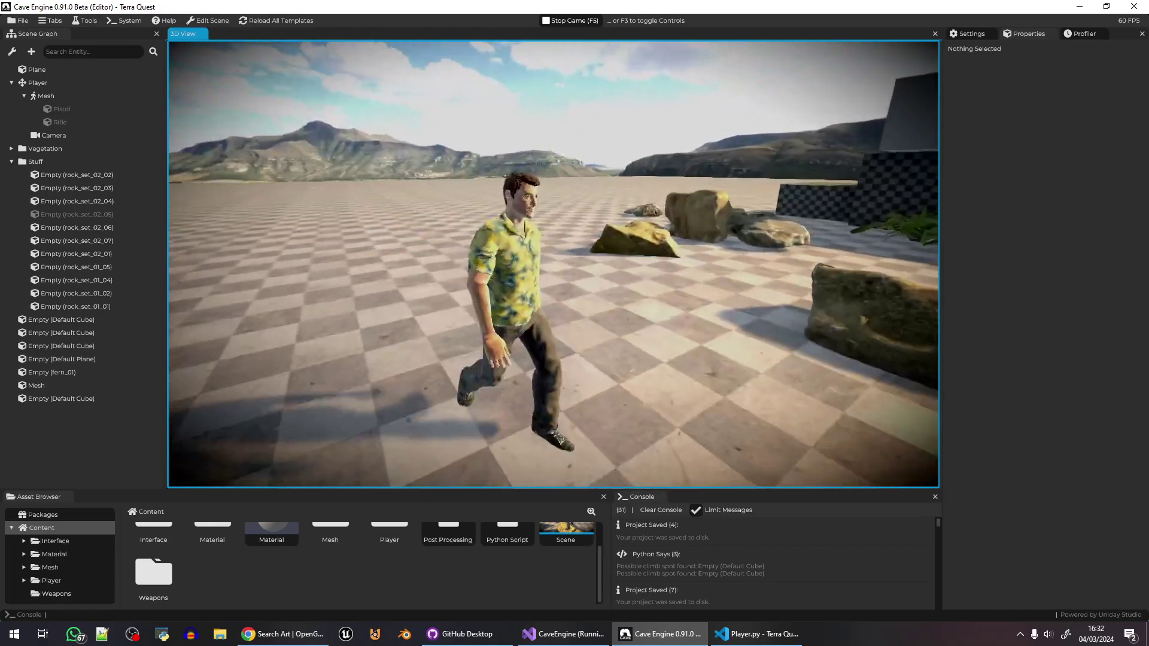
- Move the unarmed character in the aiming stance, tilting the camera up and down, and return to normal walking
{"action": "key", "text": "s"}
{"action": "key", "text": "w"}
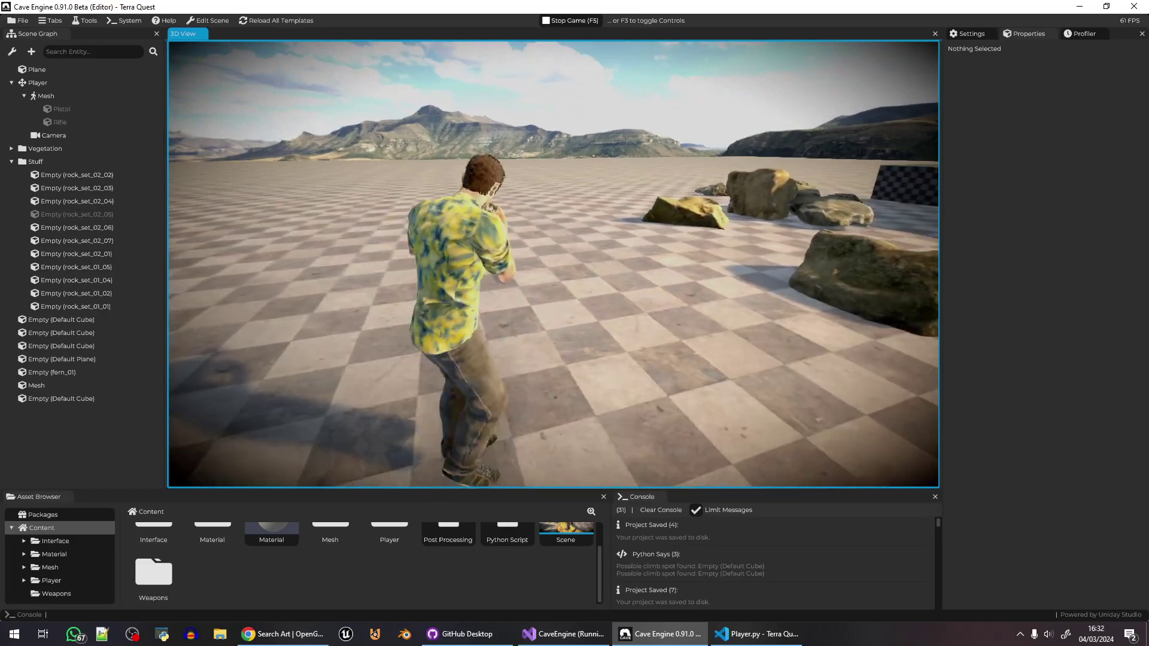
{"action": "key", "text": "w"}
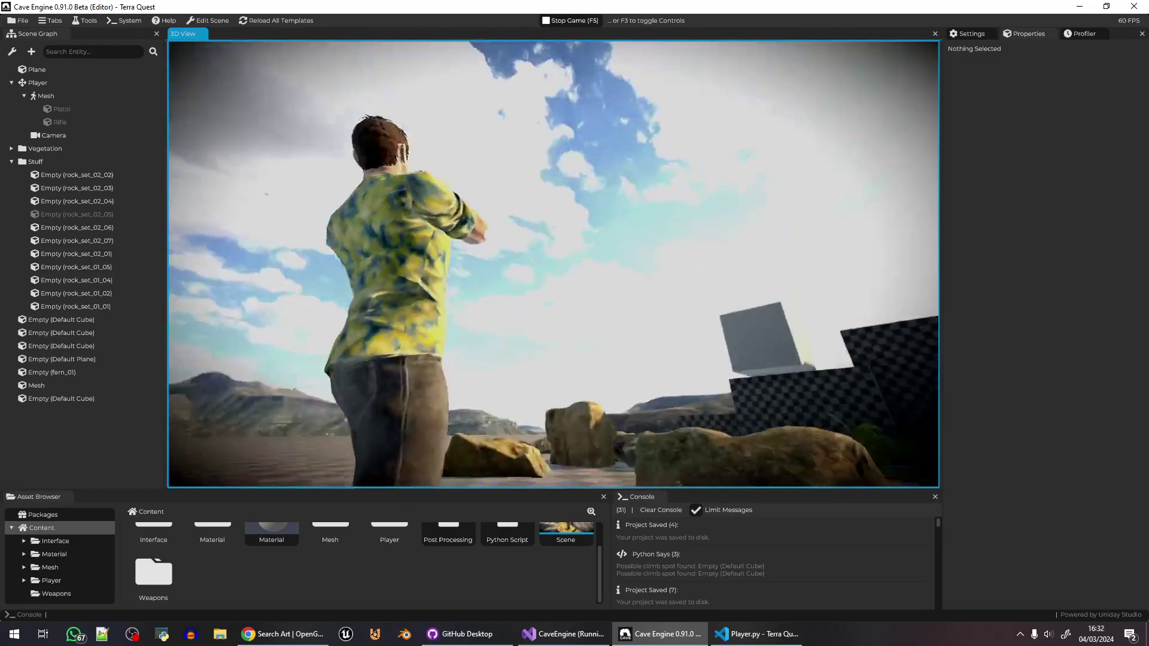
{"action": "key", "text": "w"}
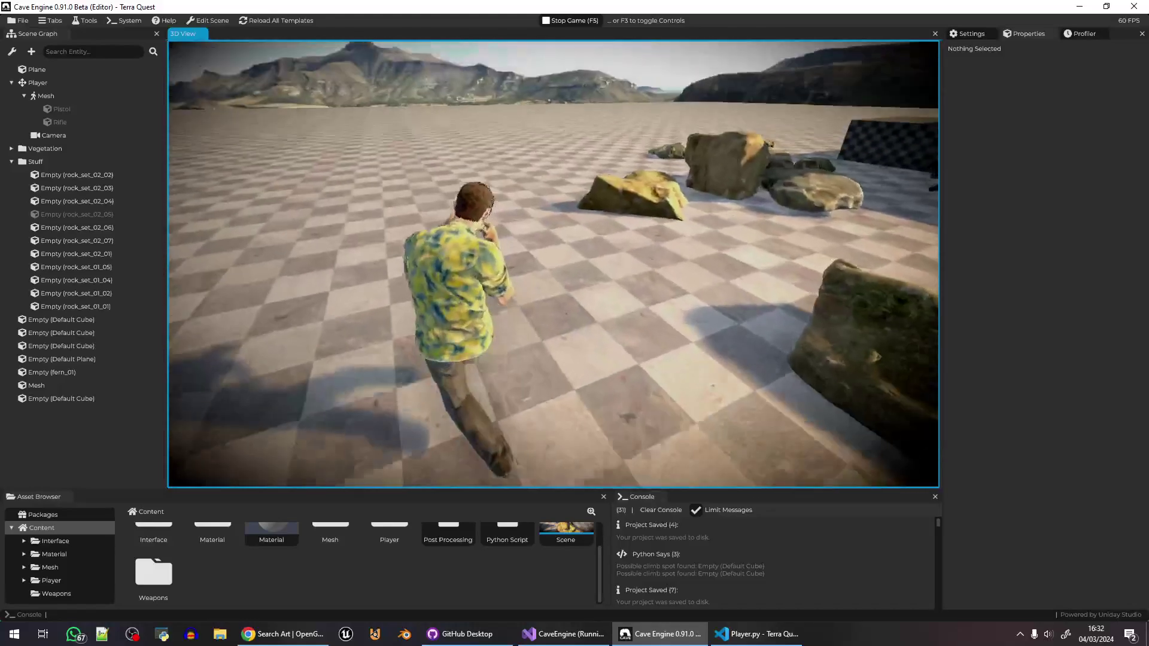
{"action": "key", "text": "w"}
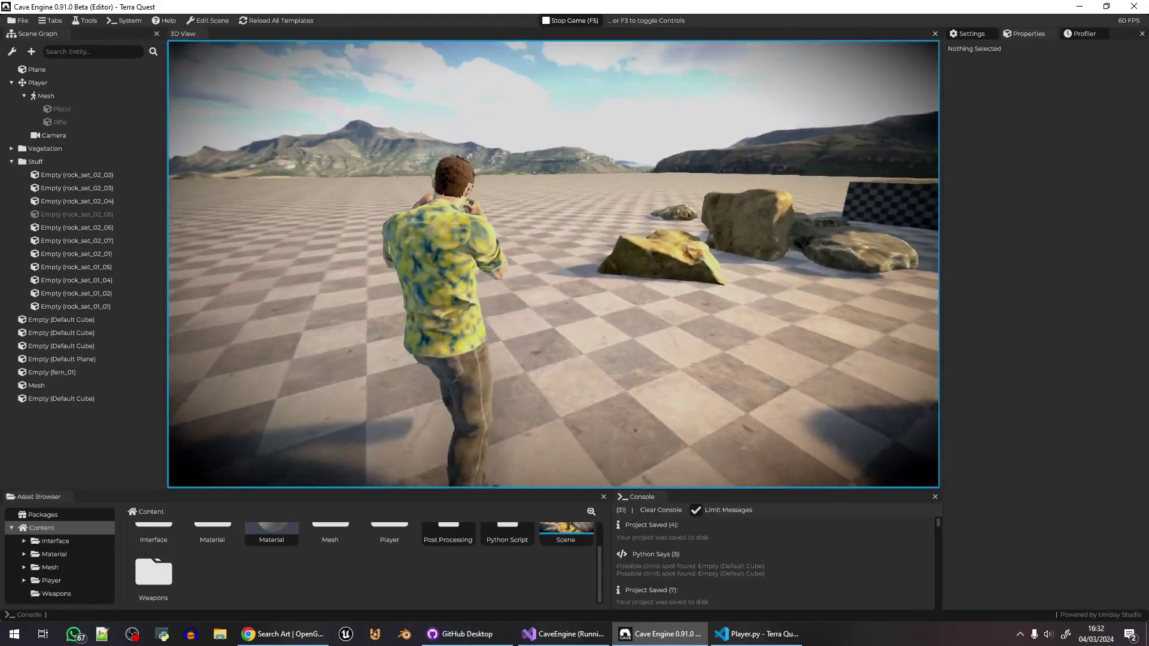
{"action": "key", "text": "w"}
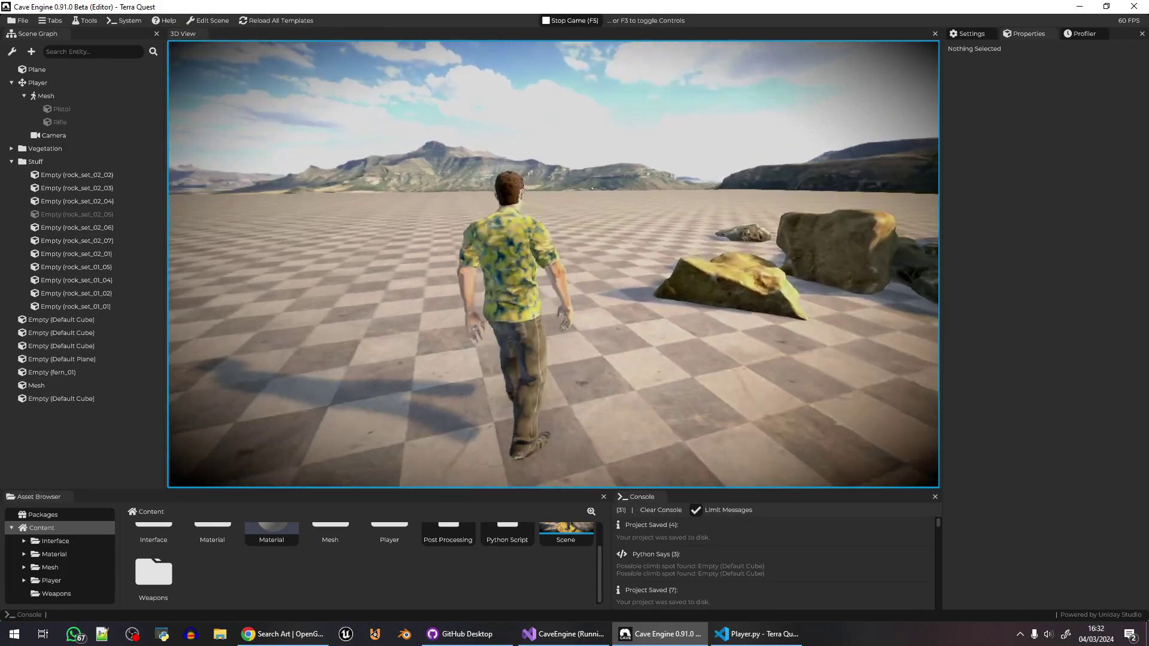
{"action": "key", "text": "s"}
{"action": "key", "text": "s"}
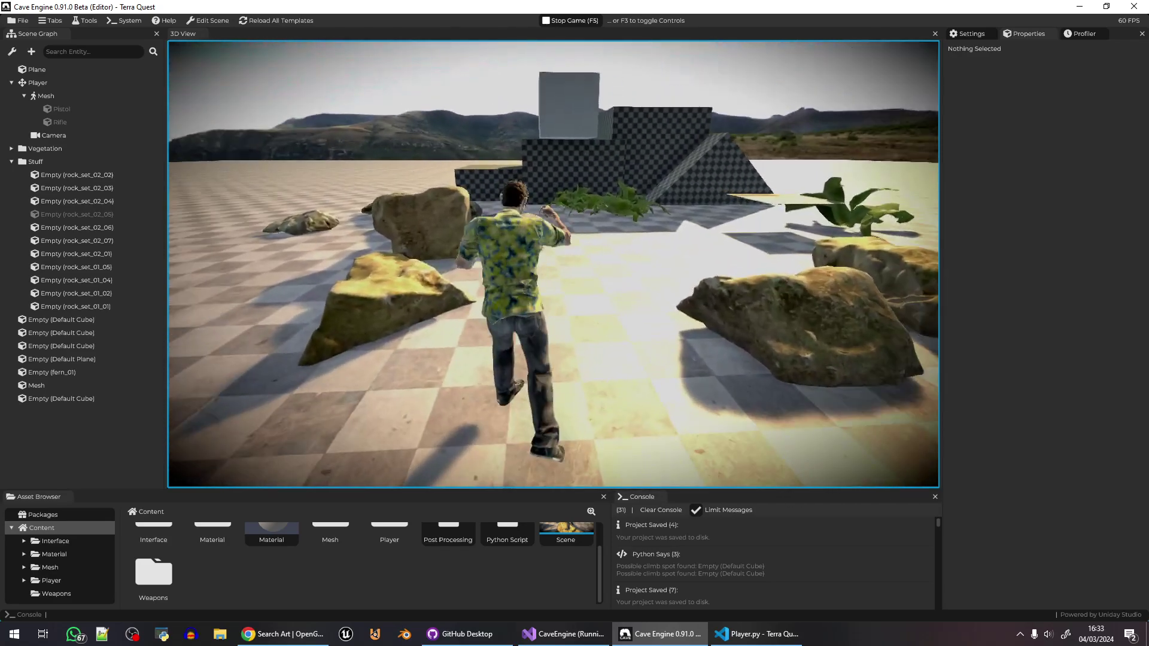
- Equip the character's weapons and swap repeatedly between the pistol and the rifle
{"action": "key", "text": "1"}
{"action": "key", "text": "2"}
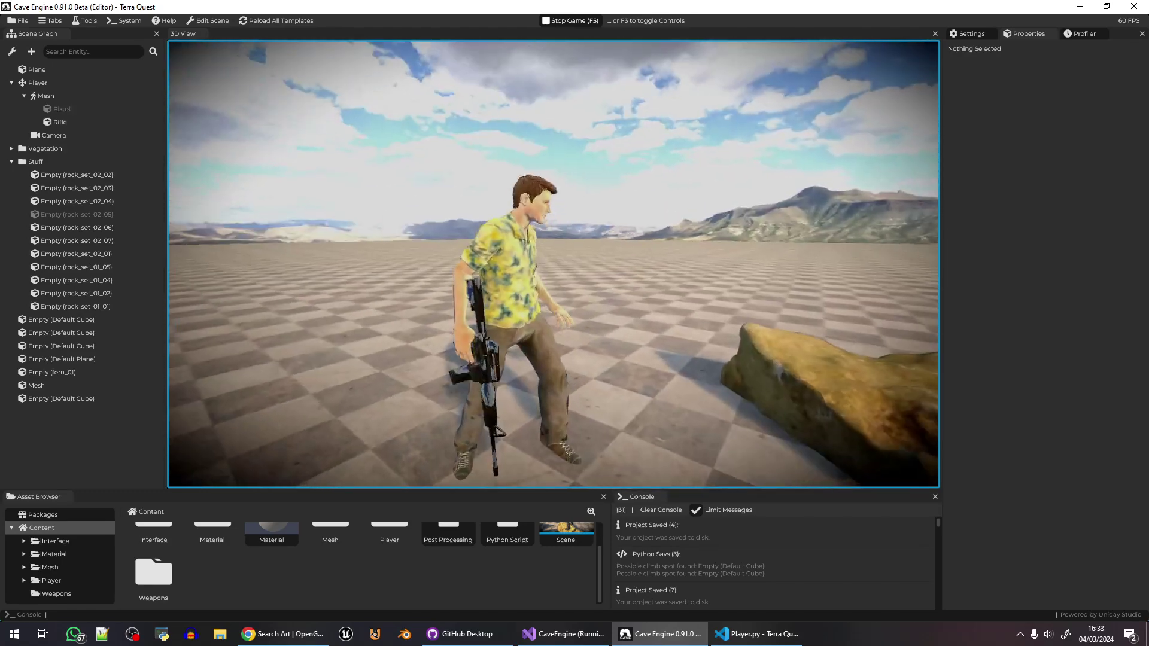
{"action": "key", "text": "1"}
{"action": "key", "text": "1"}
{"action": "key", "text": "2"}
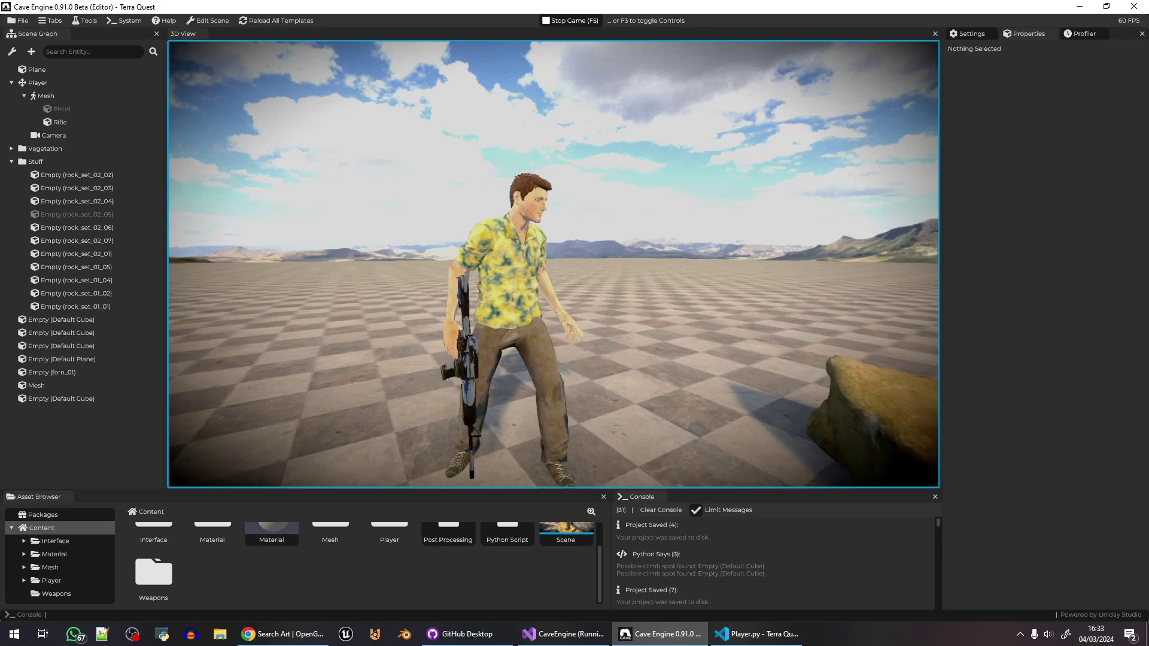
{"action": "key", "text": "1"}
{"action": "key", "text": "2"}
{"action": "key", "text": "1"}
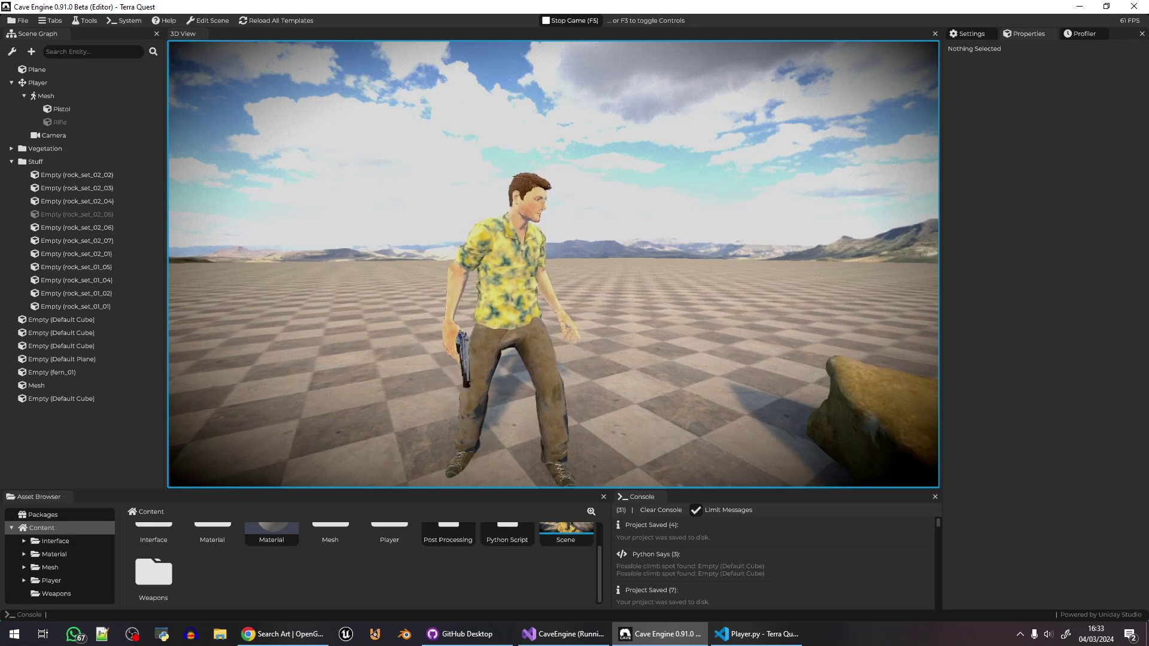
{"action": "key", "text": "2"}
{"action": "key", "text": "1"}
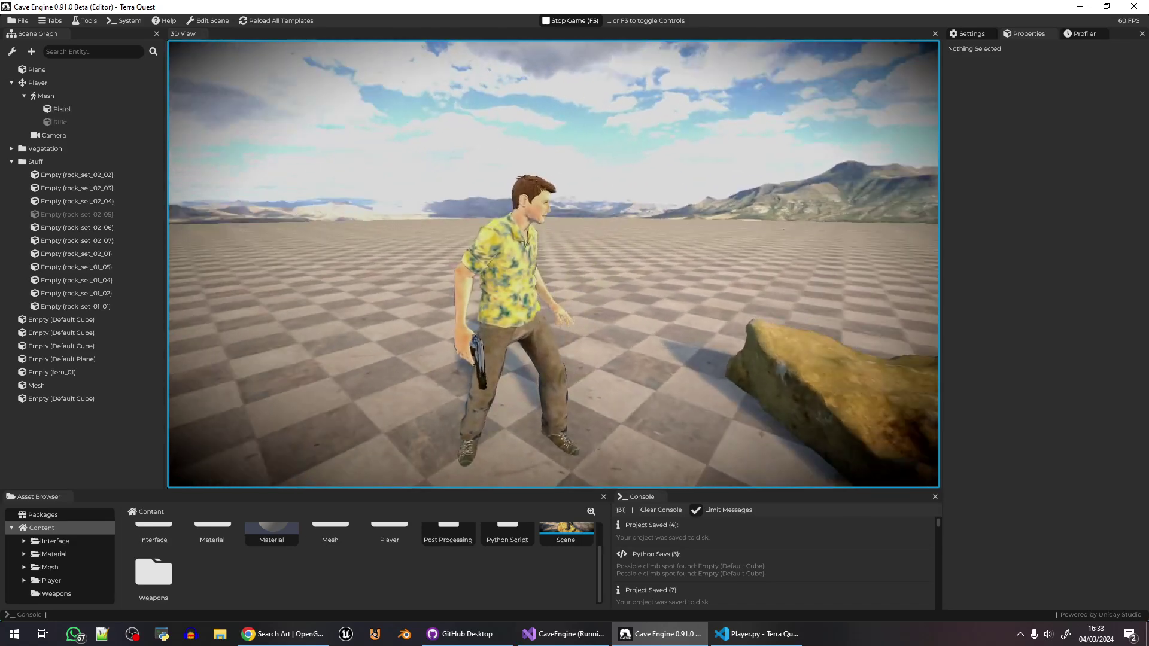
- Test the aiming stance with the pistol and with the rifle near the rocks
{"action": "key", "text": "2"}
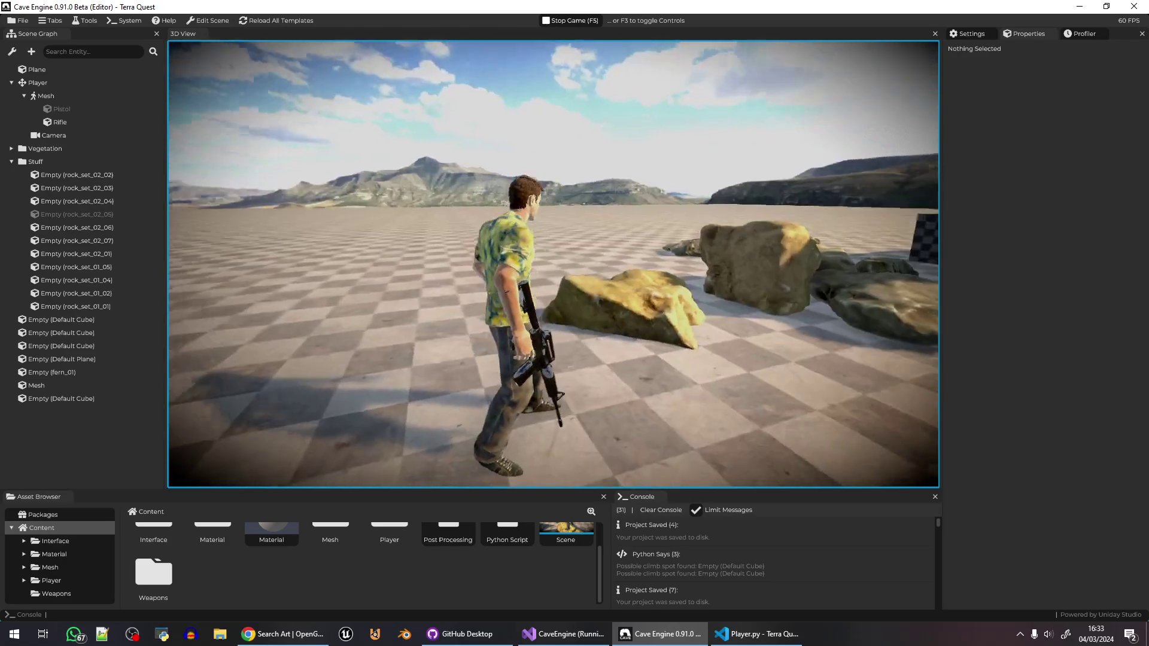
{"action": "key", "text": "1"}
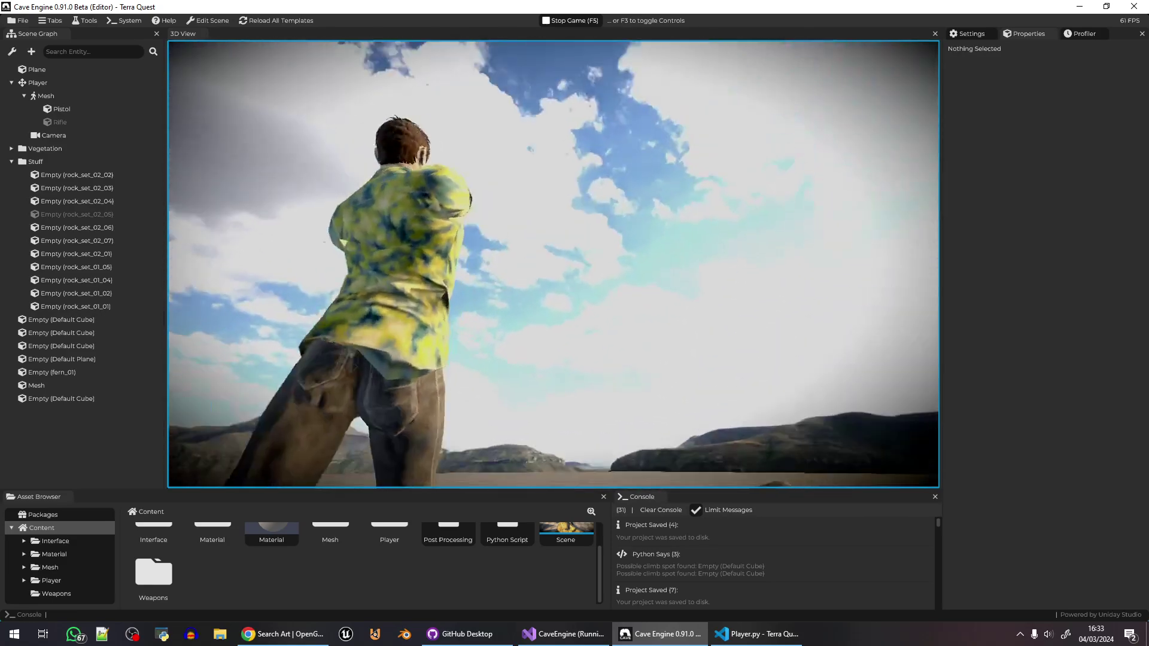
{"action": "key", "text": "2"}
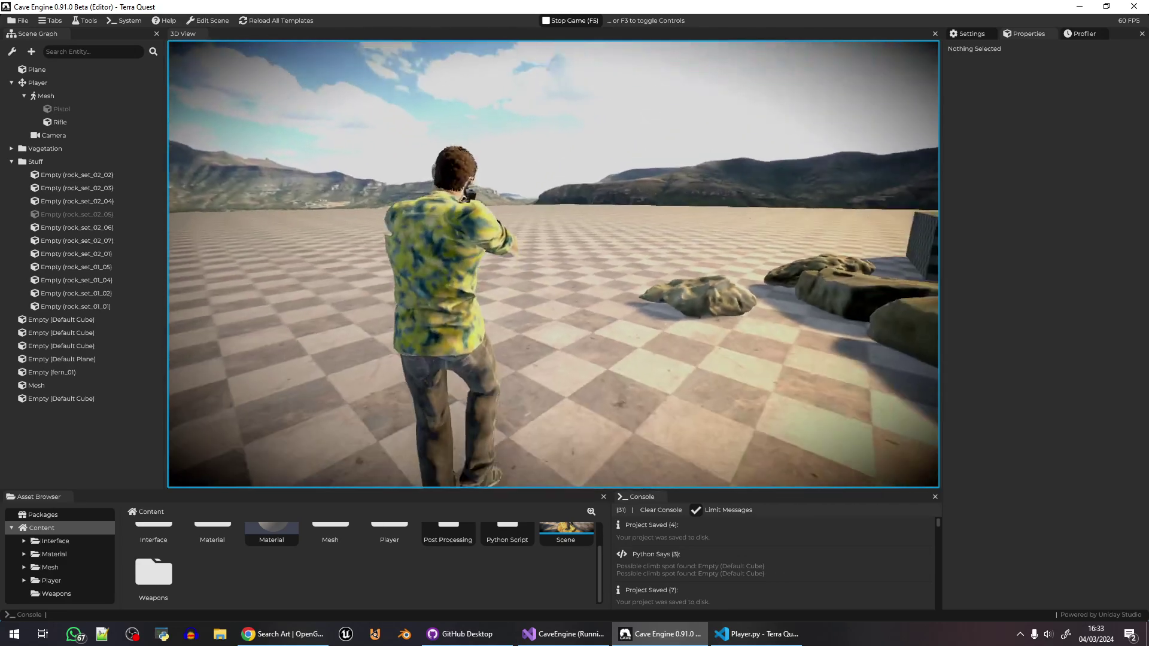
- Walk, sprint, aim and jump with the rifle equipped past the plants and rocks, and stop the game
{"action": "key", "text": "d"}
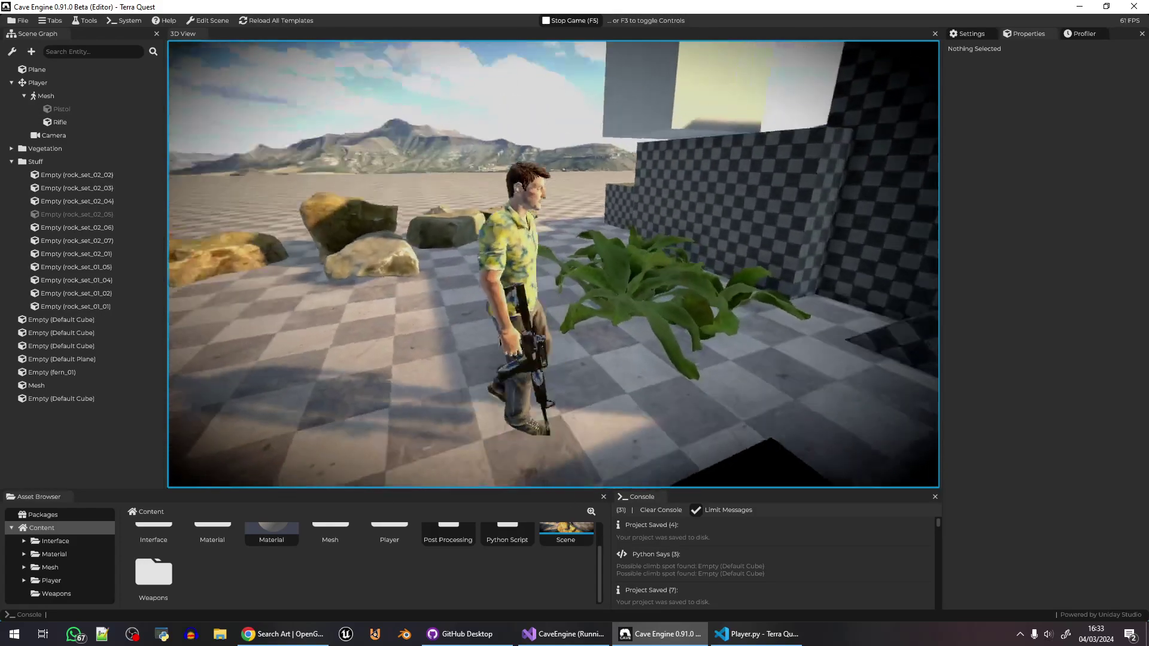
{"action": "key", "text": "a"}
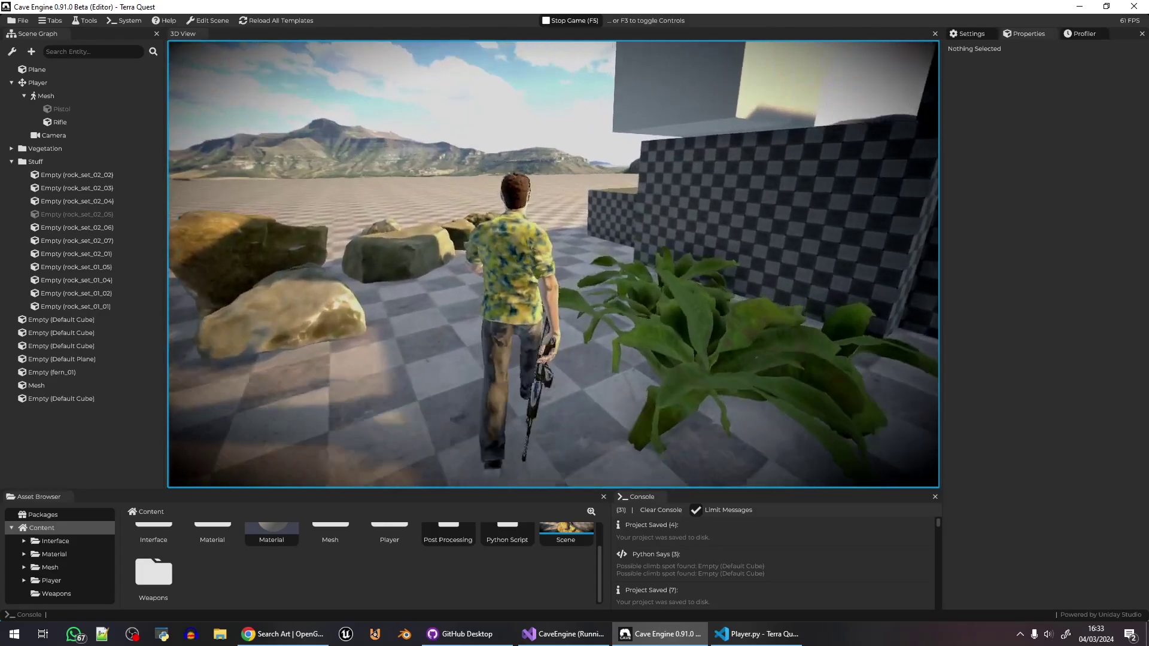
{"action": "key", "text": "shift+w"}
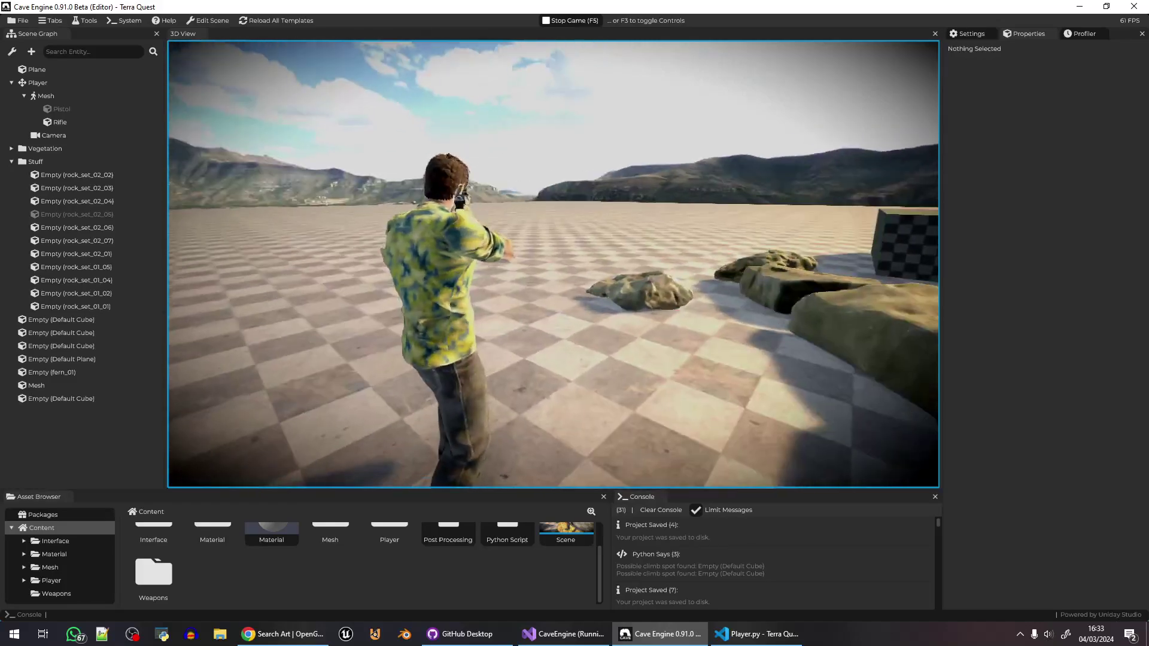
{"action": "key", "text": "w"}
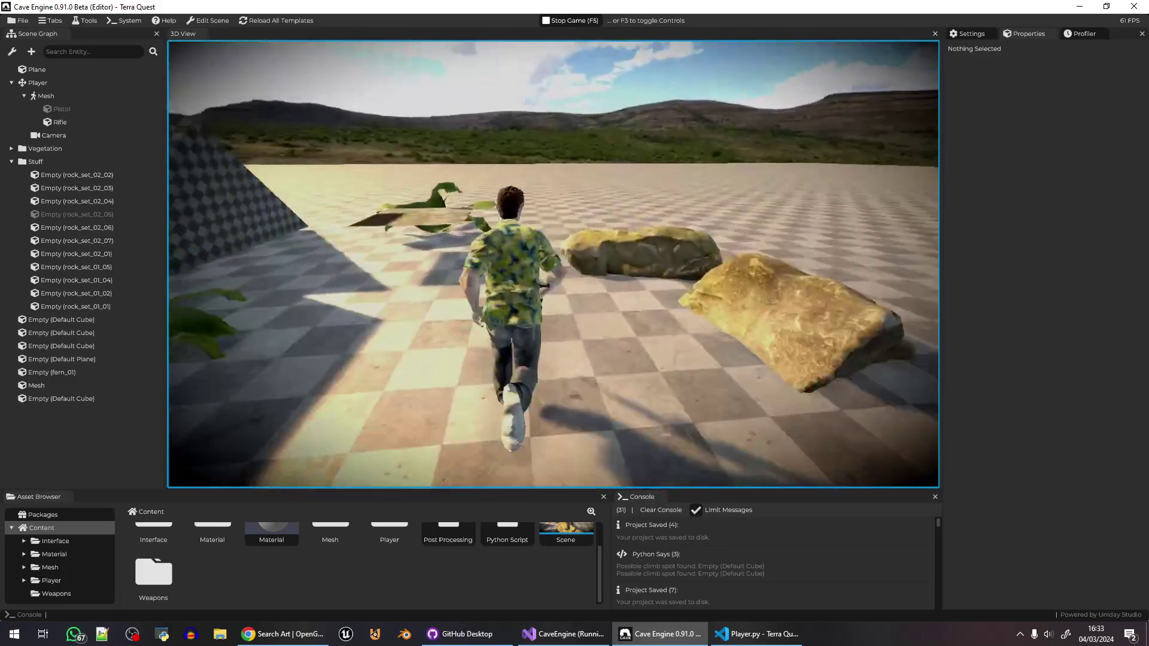
{"action": "key", "text": "space"}
{"action": "key", "text": "space"}
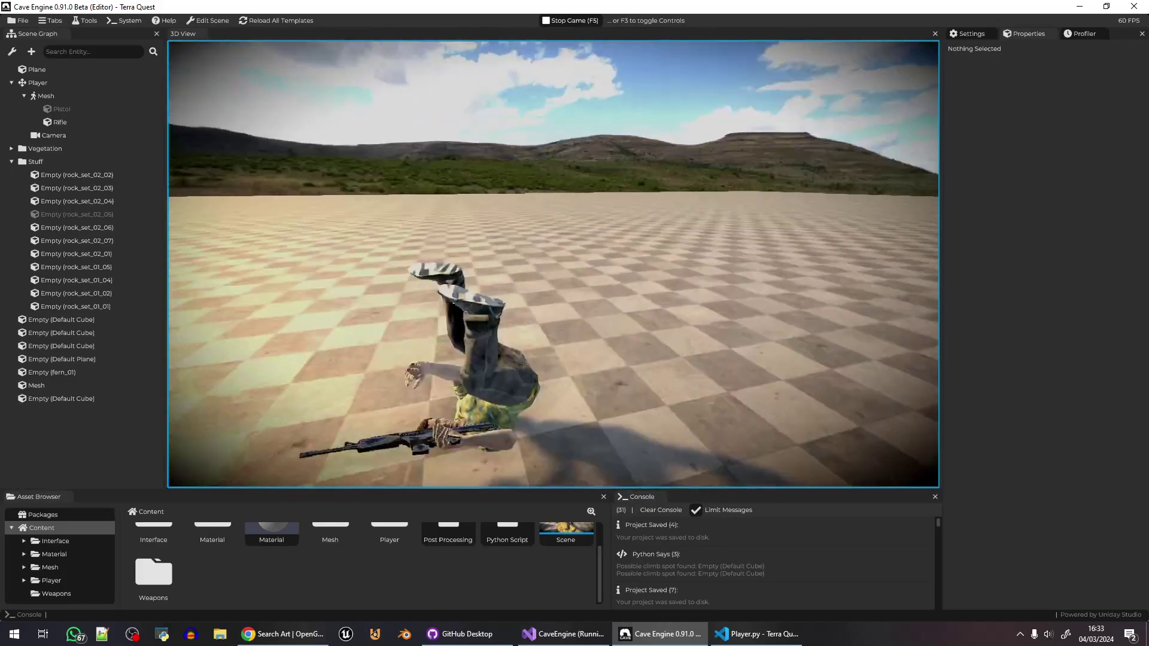
{"action": "key", "text": "s"}
{"action": "key", "text": "F5"}
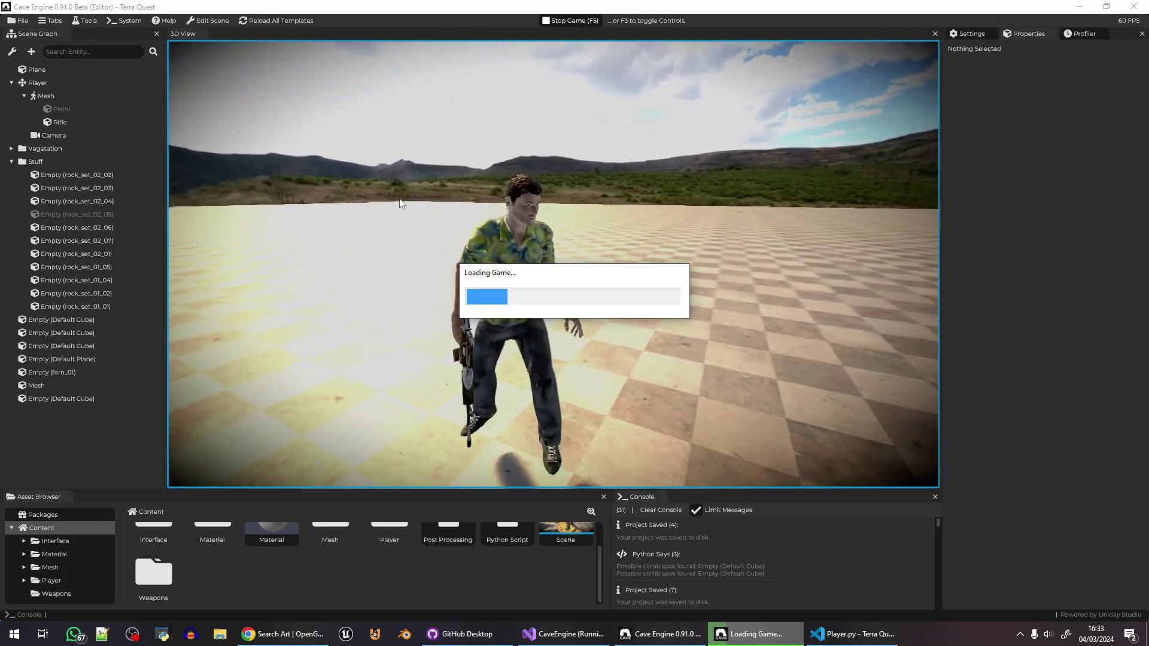
- Switch to Visual Studio Code, examine the update method in Player.py, and return to Cave Engine
{"action": "left_click", "coordinate": [755, 635]}
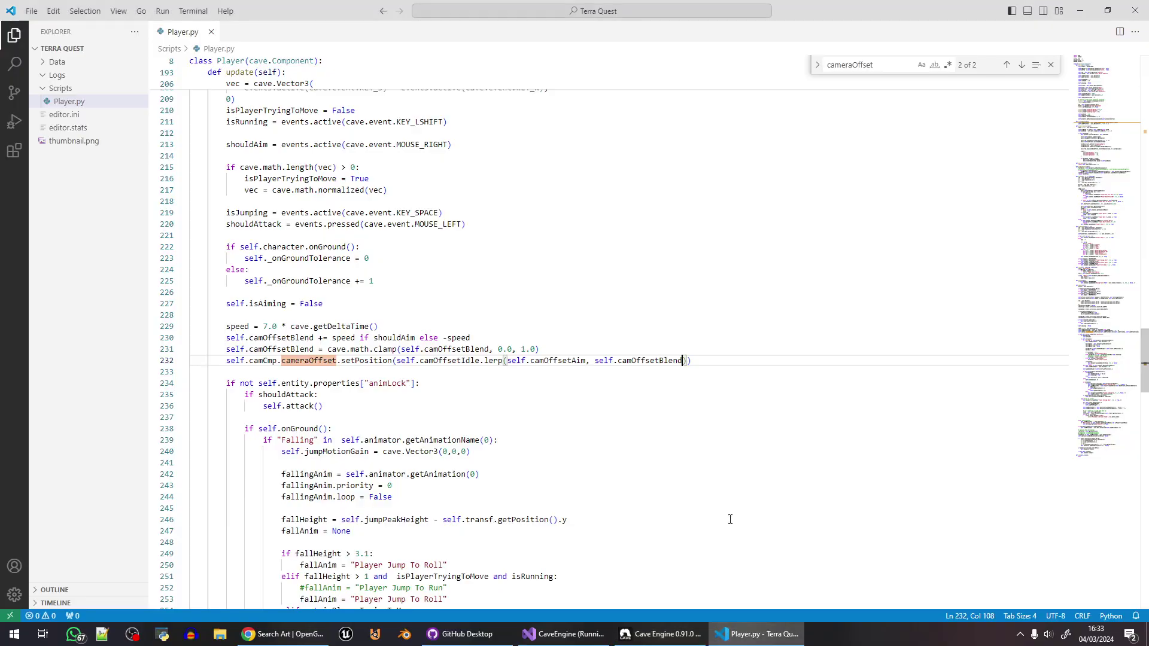
{"action": "scroll", "coordinate": [608, 462], "scroll_direction": "down", "scroll_amount": 6}
{"action": "scroll", "coordinate": [608, 462], "scroll_direction": "up", "scroll_amount": 5}
{"action": "scroll", "coordinate": [608, 463], "scroll_direction": "down", "scroll_amount": 20}
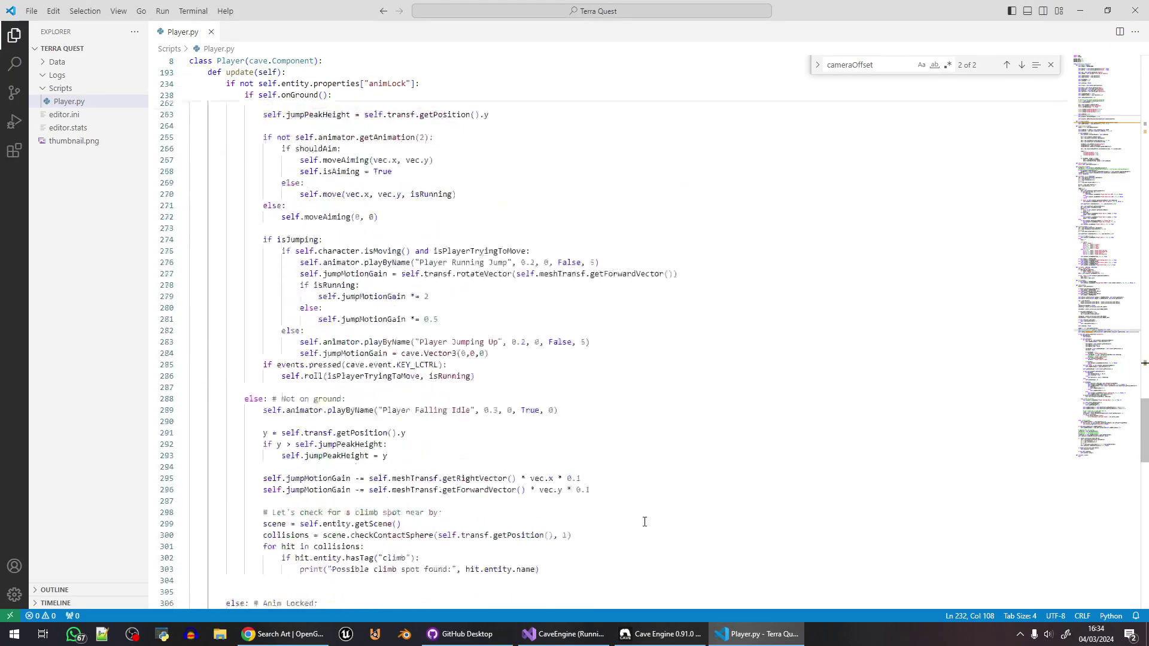
{"action": "left_click", "coordinate": [661, 634]}
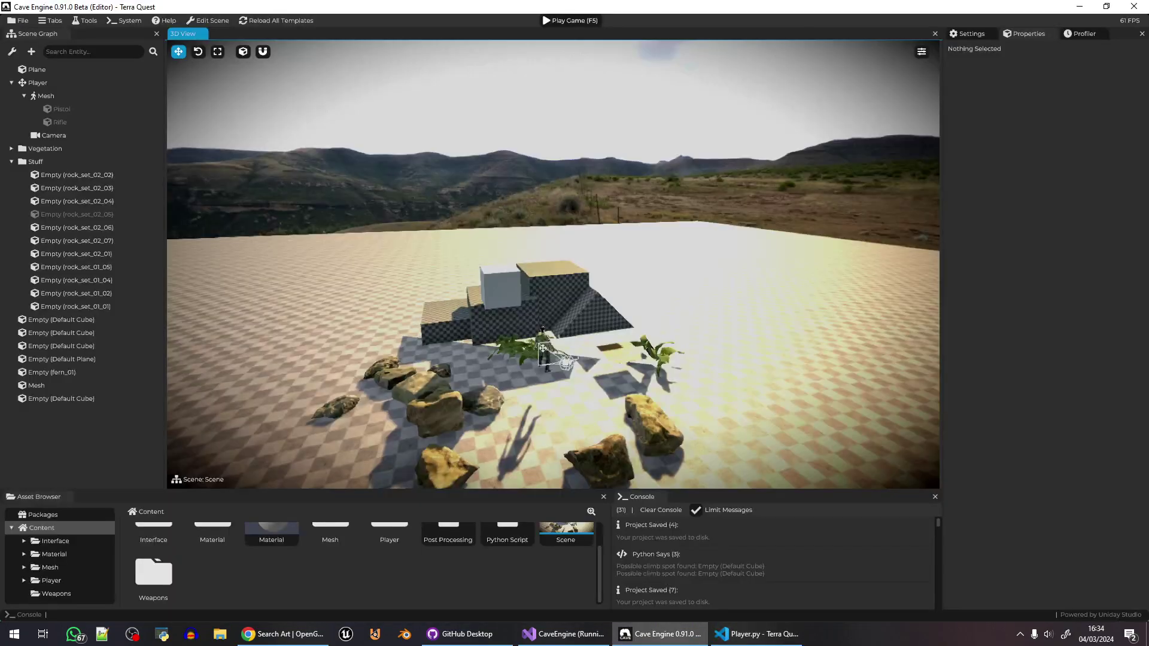